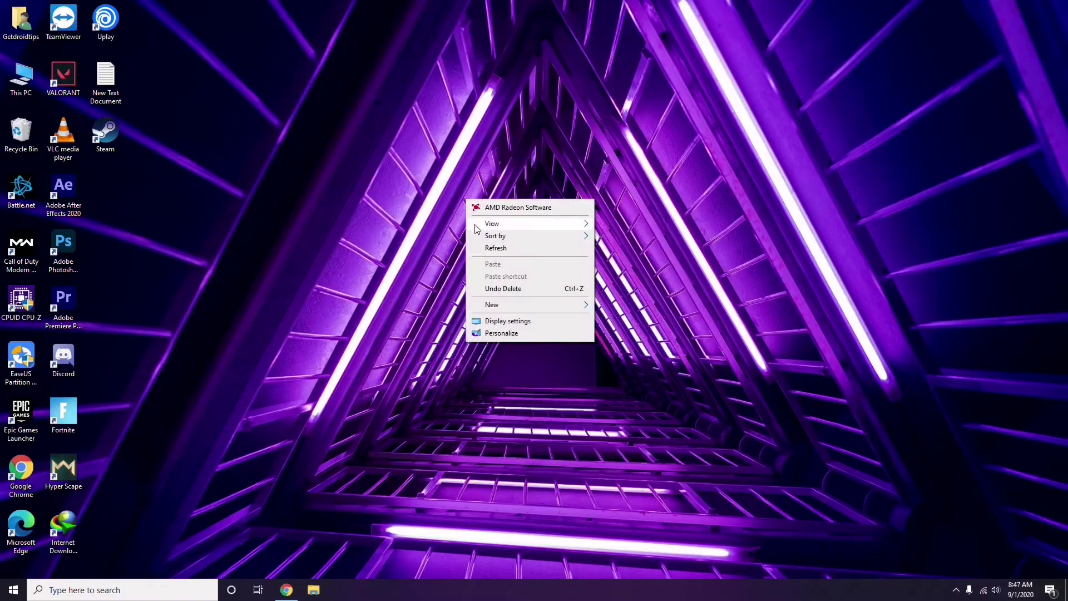
click(494, 250)
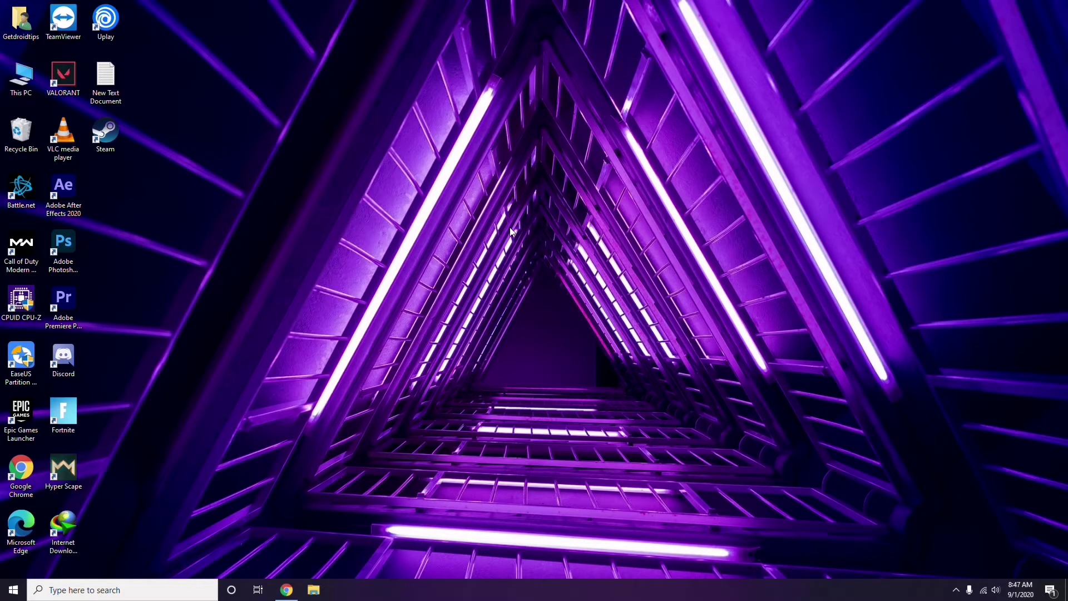
right_click(405, 157)
click(432, 204)
Step: Open Computer Management for this PC, view the device categories in Device Manager, and close the window
right_click(23, 89)
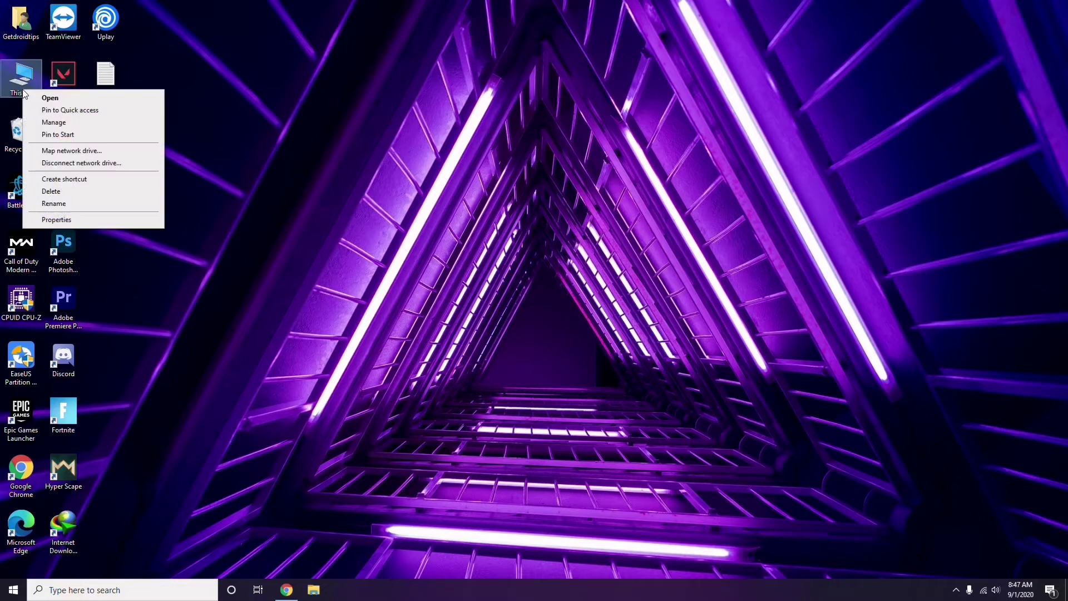
click(59, 123)
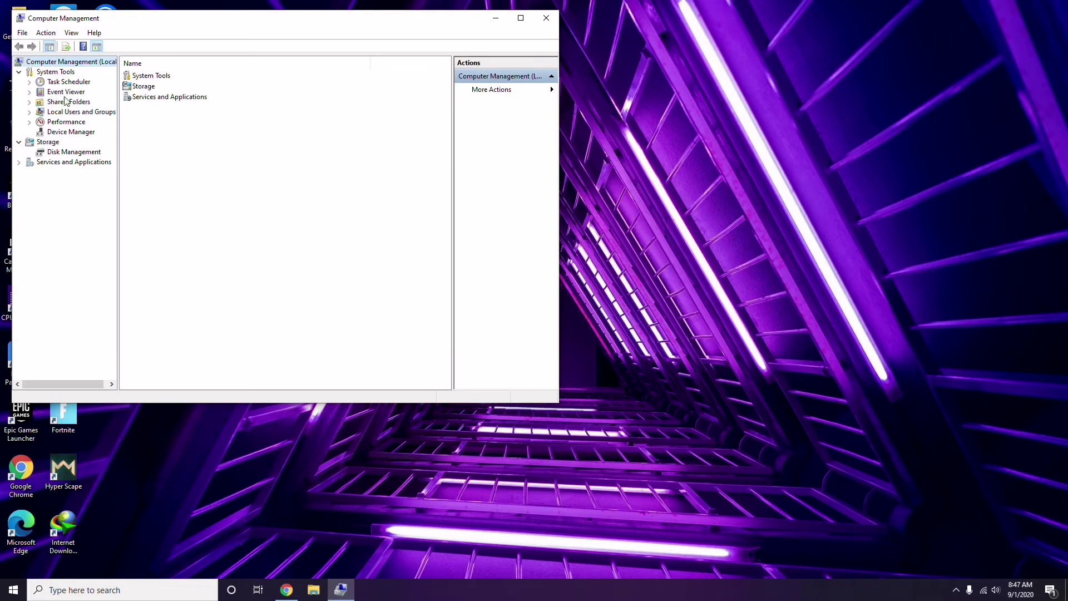
click(65, 132)
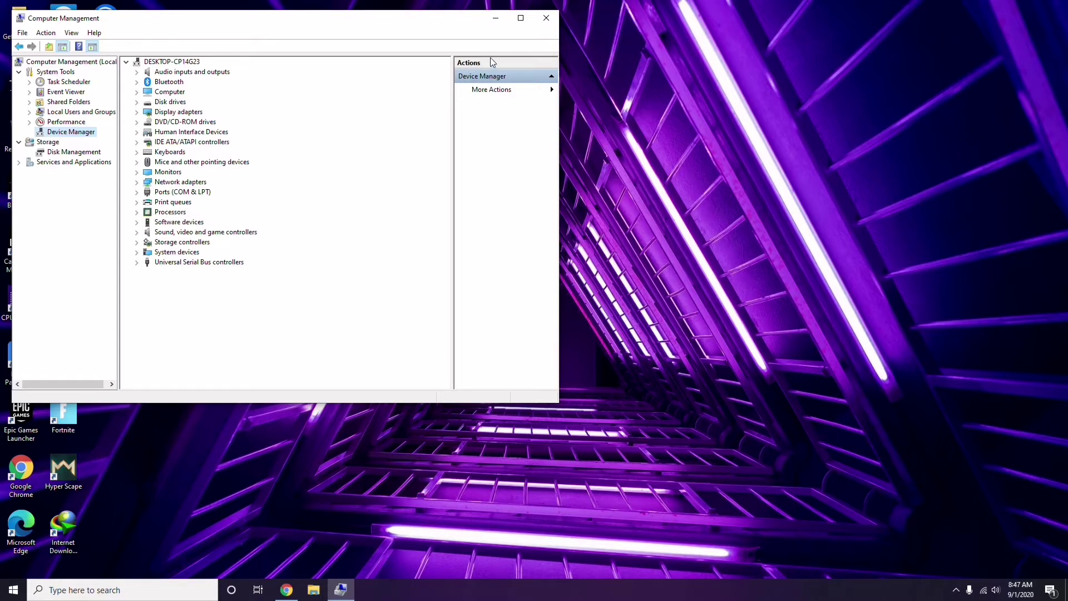
click(546, 19)
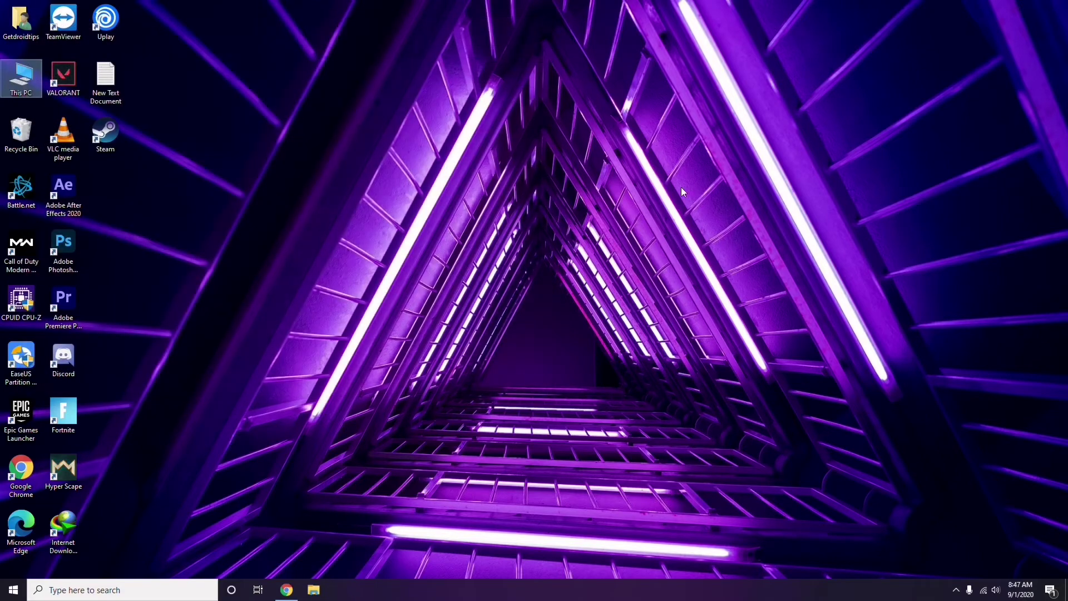
Step: Open AMD Radeon Software, review its System, Graphics and Display settings and the Home overview, and close it
click(956, 598)
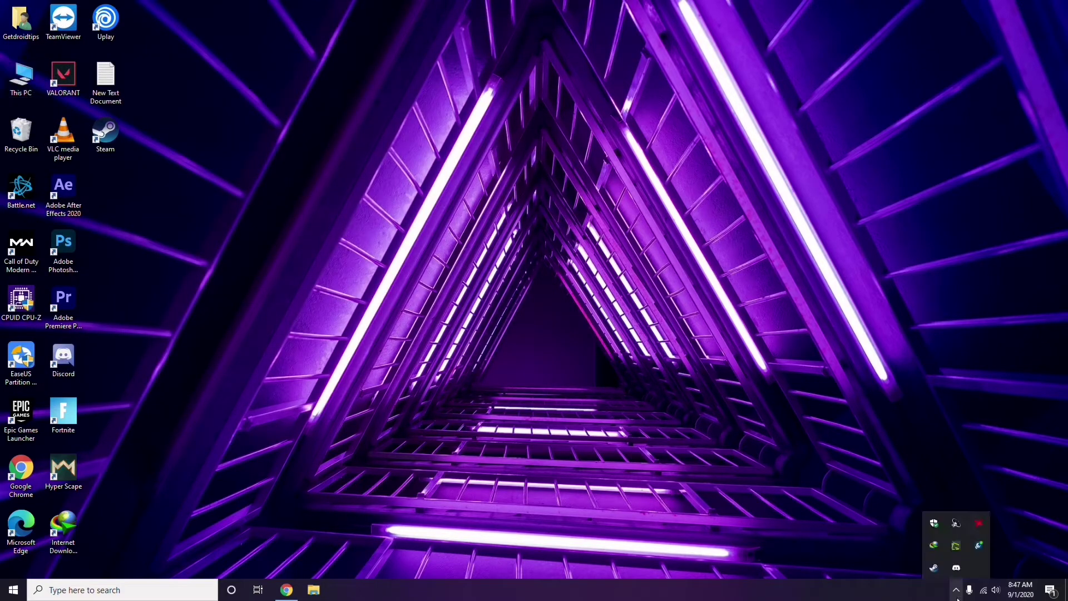
click(977, 525)
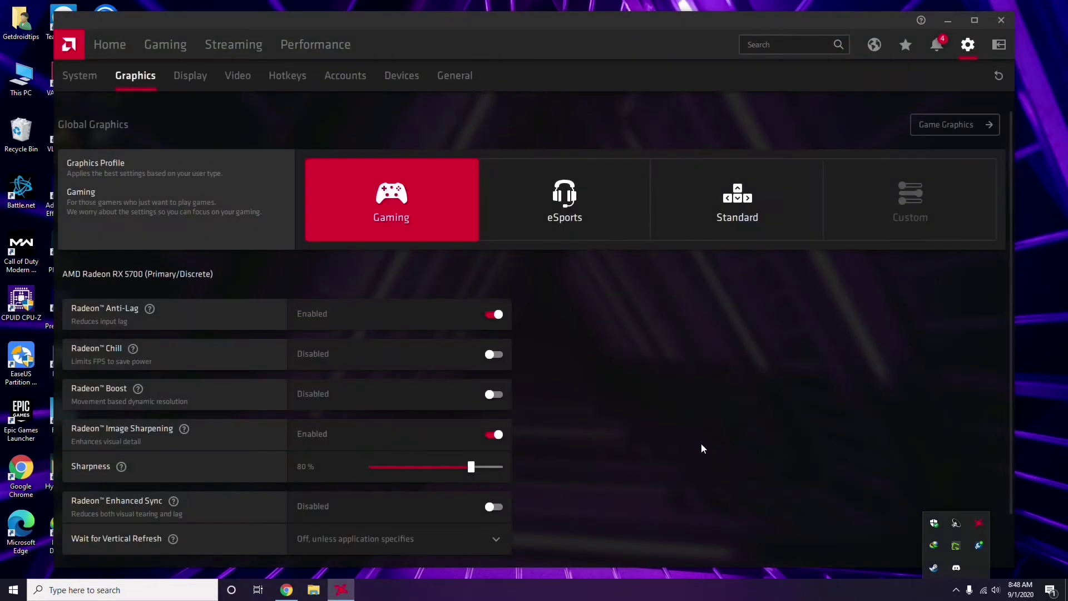
click(92, 78)
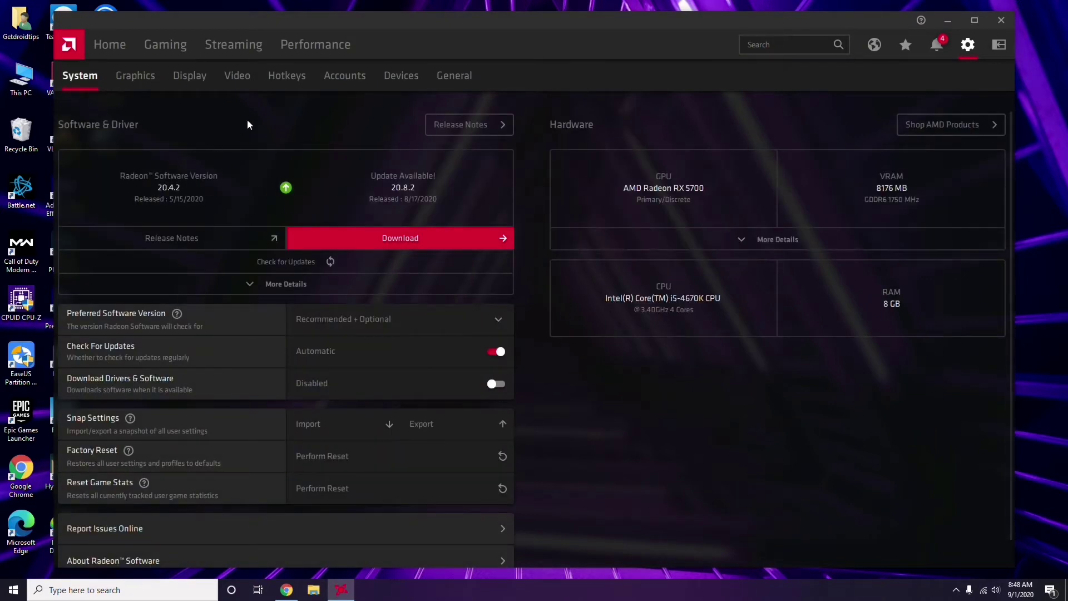
click(132, 78)
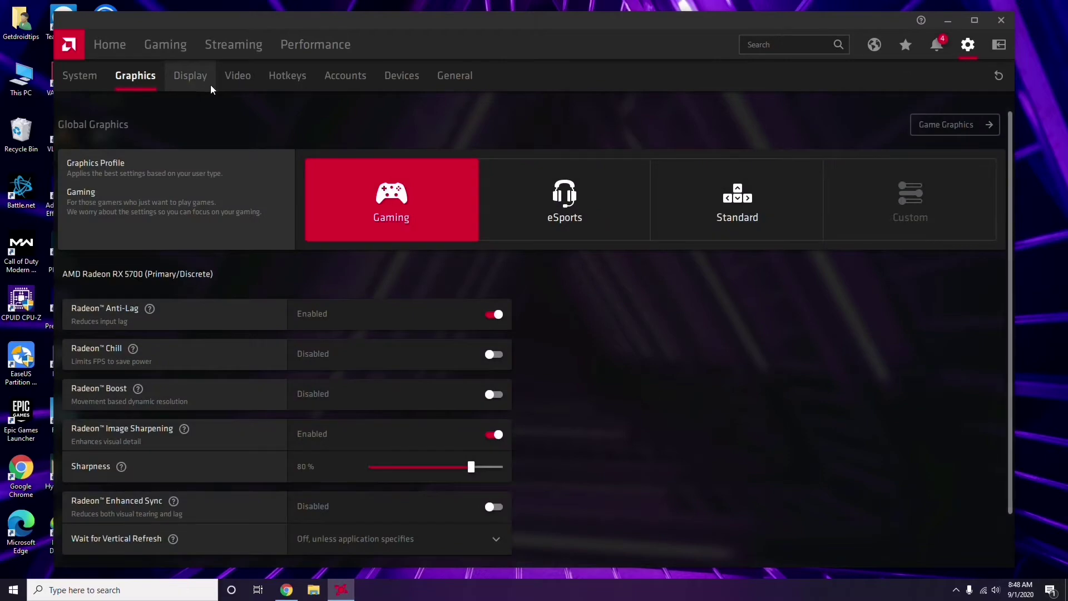
click(201, 82)
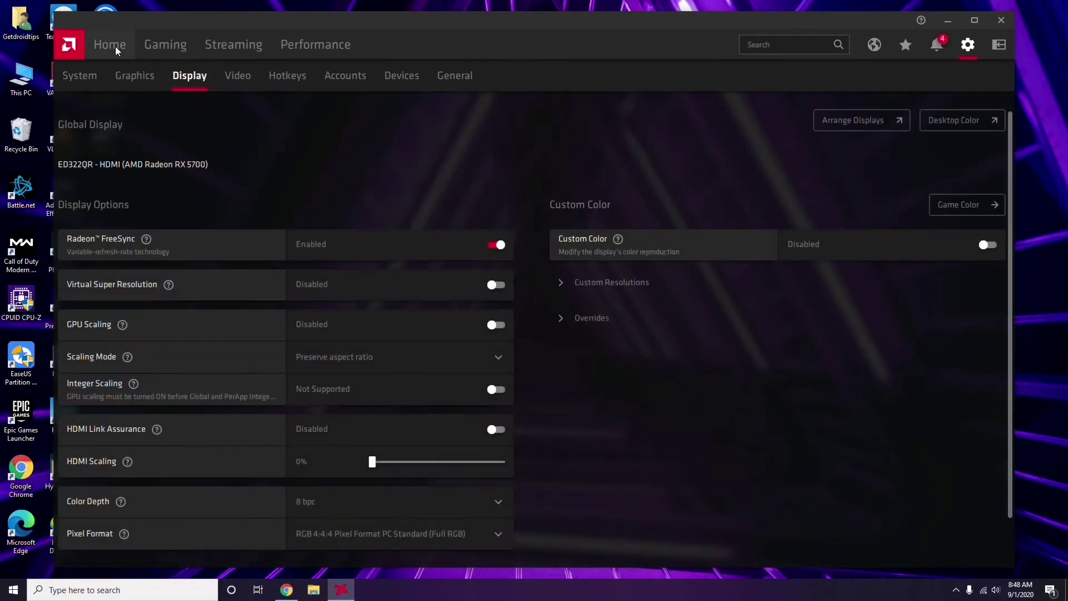
click(116, 47)
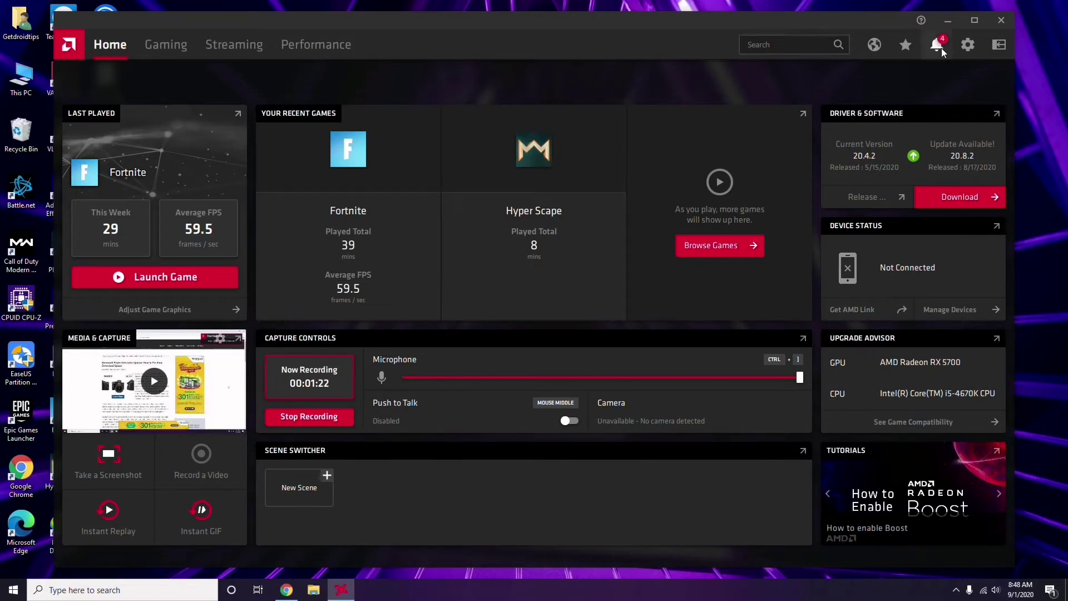
click(1004, 21)
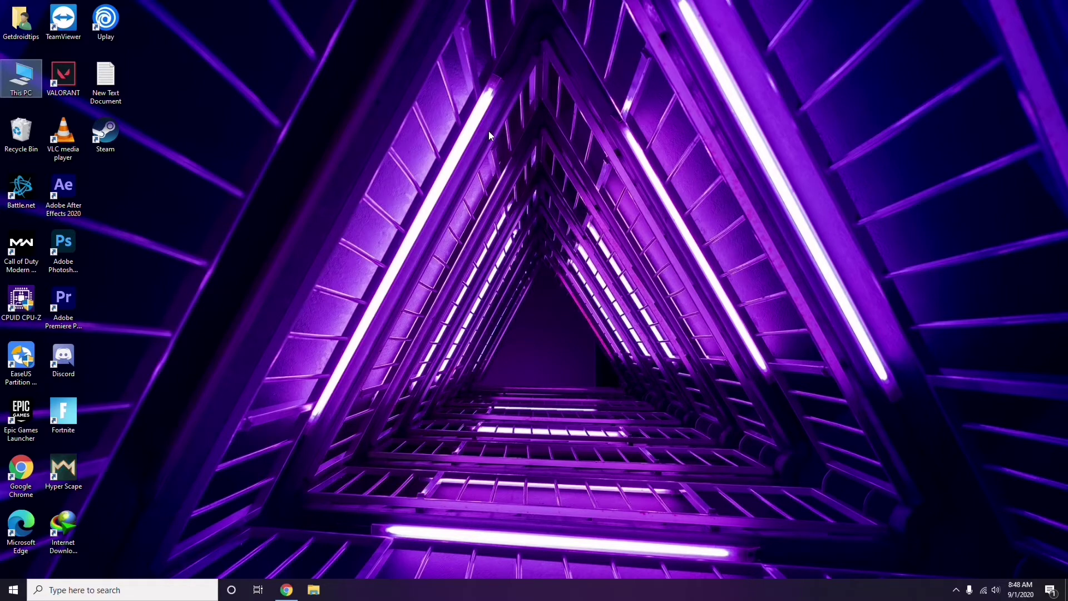
right_click(225, 143)
click(242, 196)
Step: Launch Steam, disable the Steam Overlay while in-game in its In-Game settings, save the change and close Steam
double_click(109, 144)
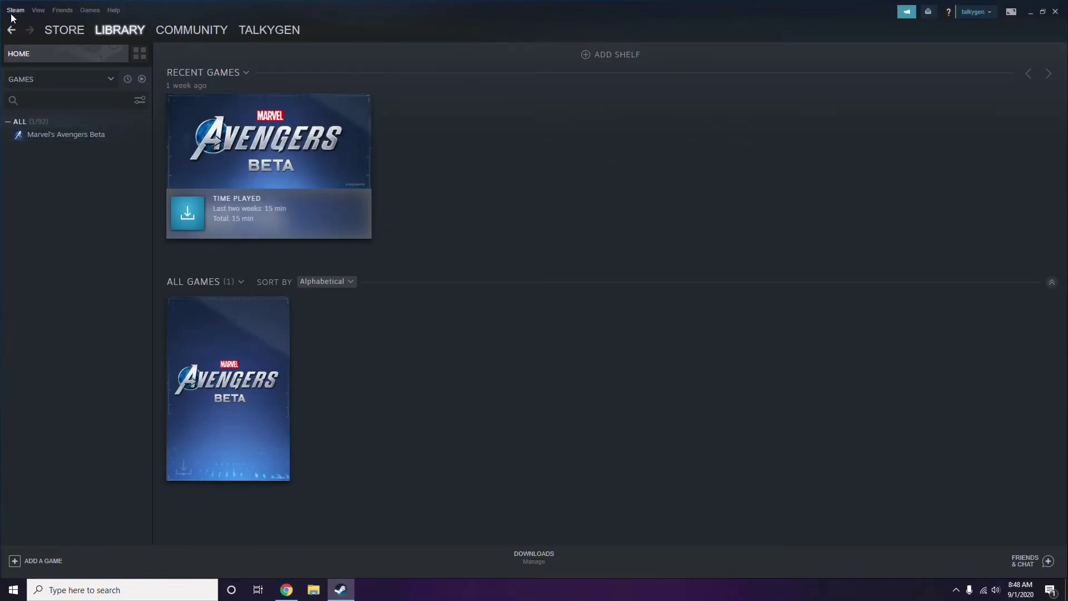
click(15, 10)
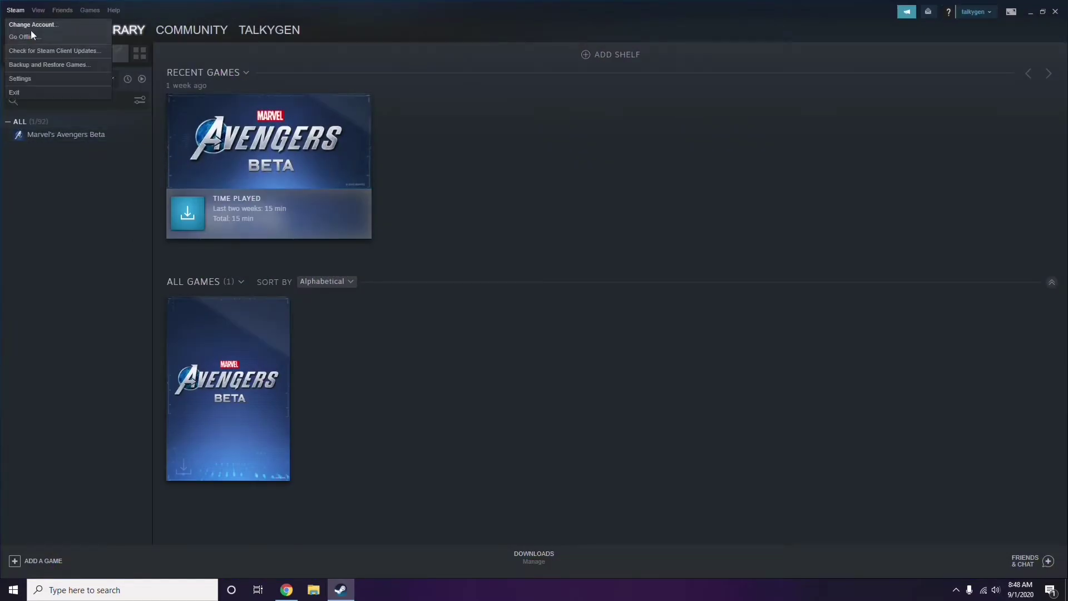
click(35, 78)
drag(648, 212, 592, 121)
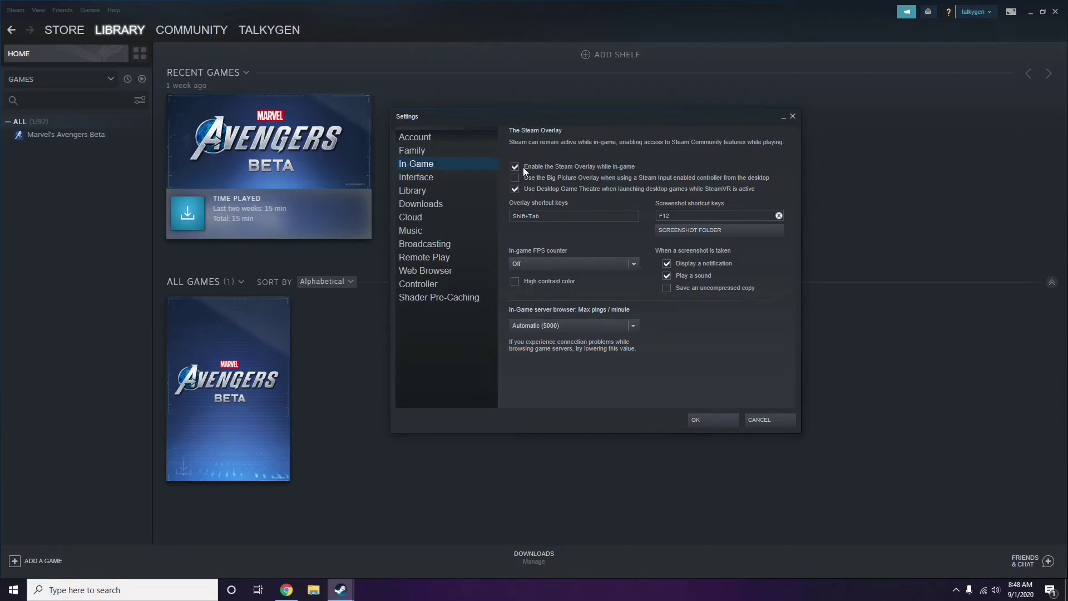
click(569, 168)
click(702, 419)
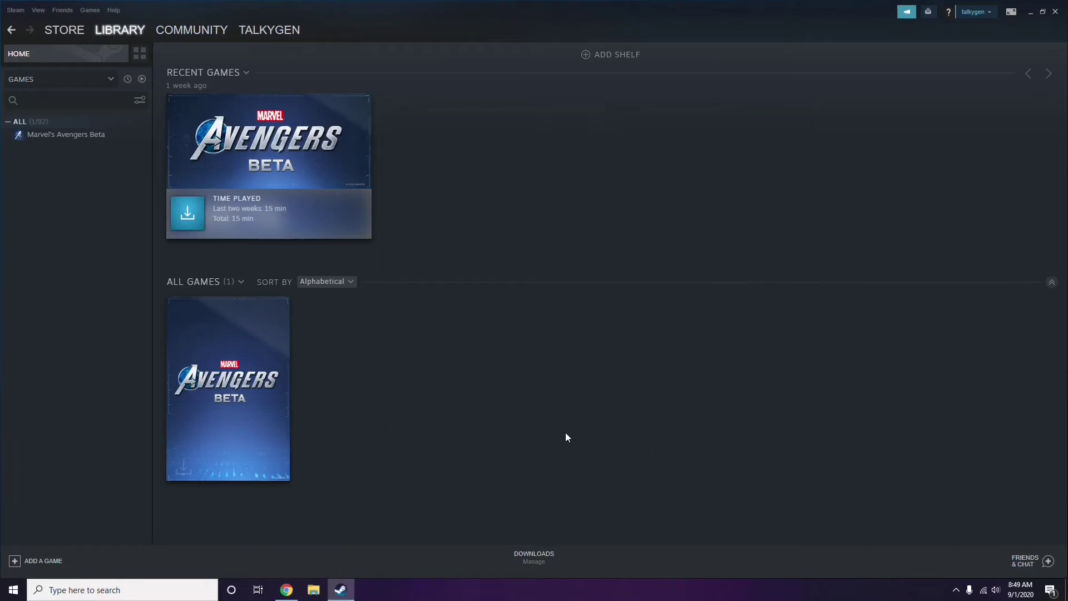
click(1055, 13)
right_click(436, 181)
click(463, 228)
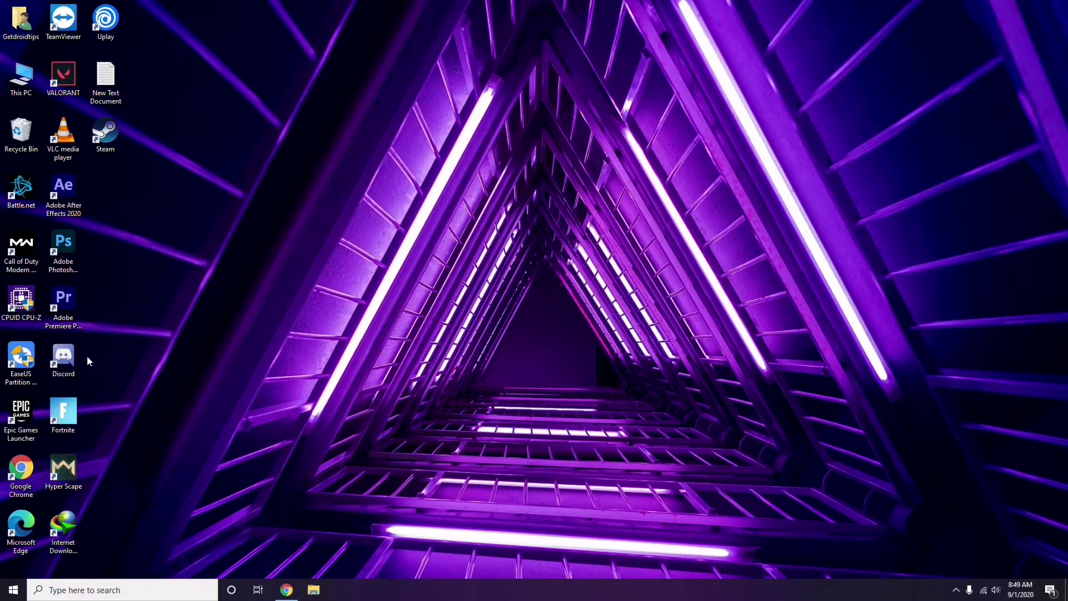
Step: Launch Discord and turn off the OpenH264 Video Codec by Cisco Systems in its Voice & Video settings
double_click(72, 355)
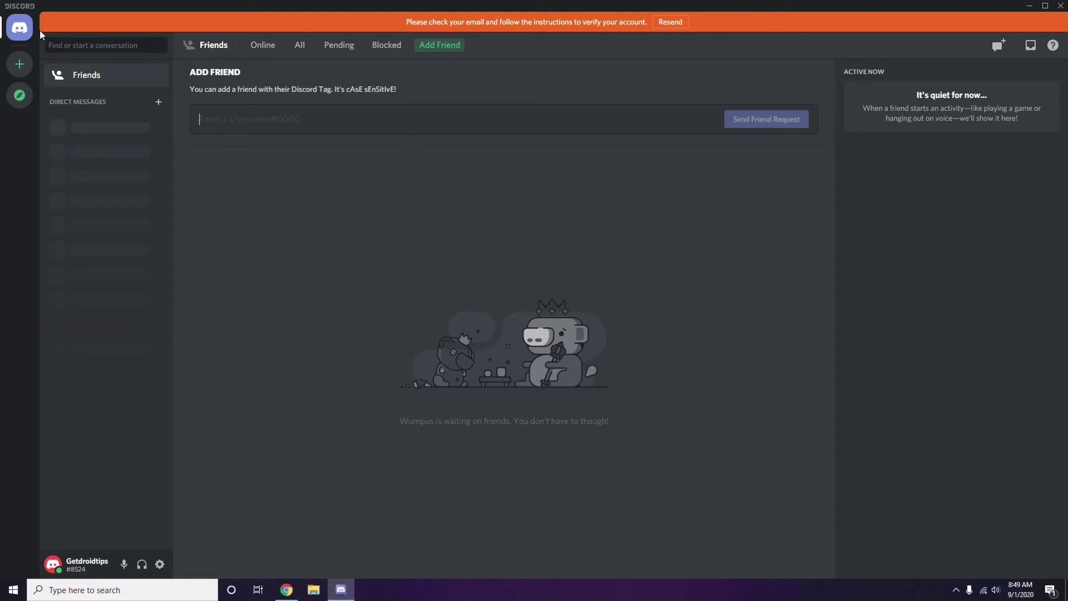
click(160, 565)
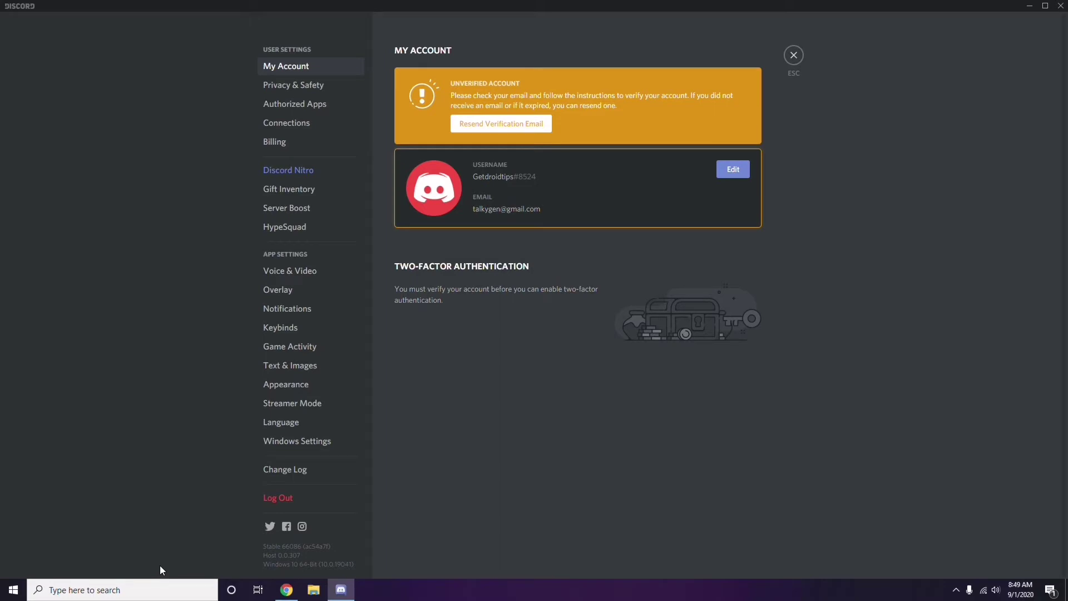
click(284, 272)
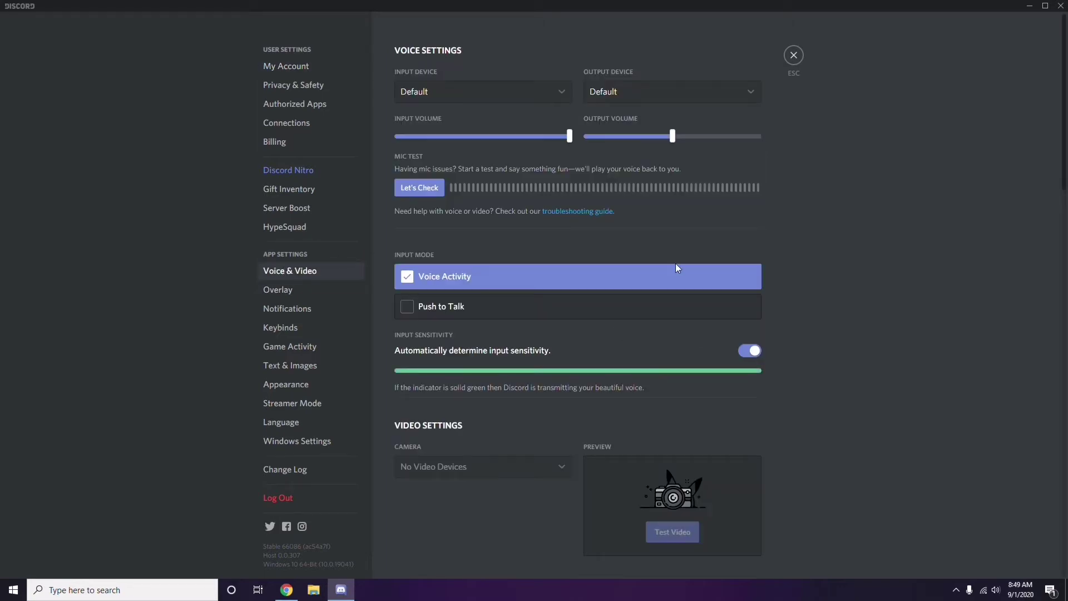
scroll(815, 270, down, 2)
scroll(816, 272, down, 6)
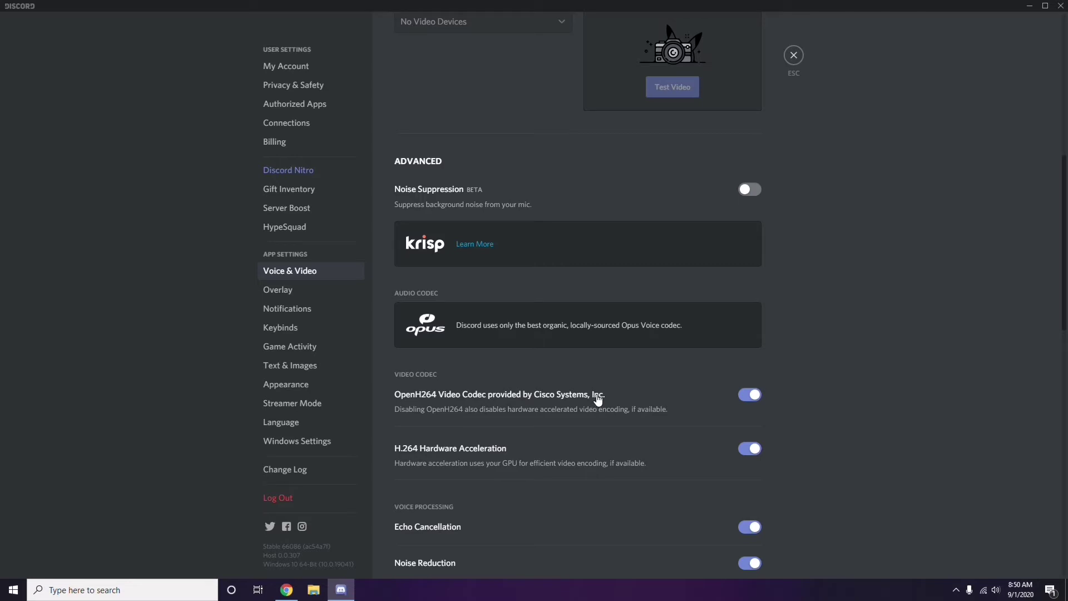
click(749, 394)
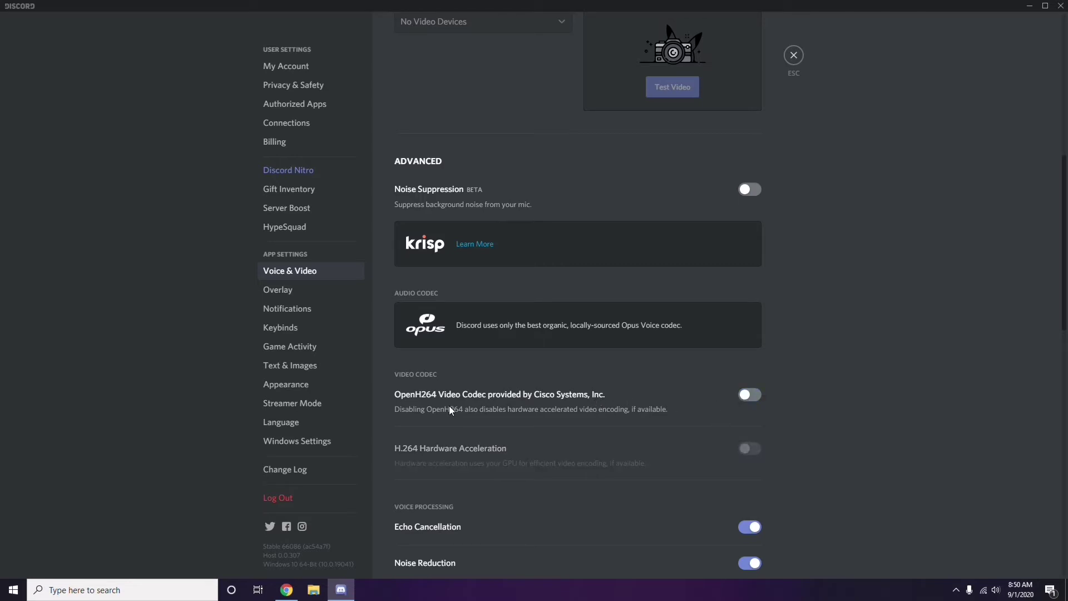
scroll(551, 398, down, 2)
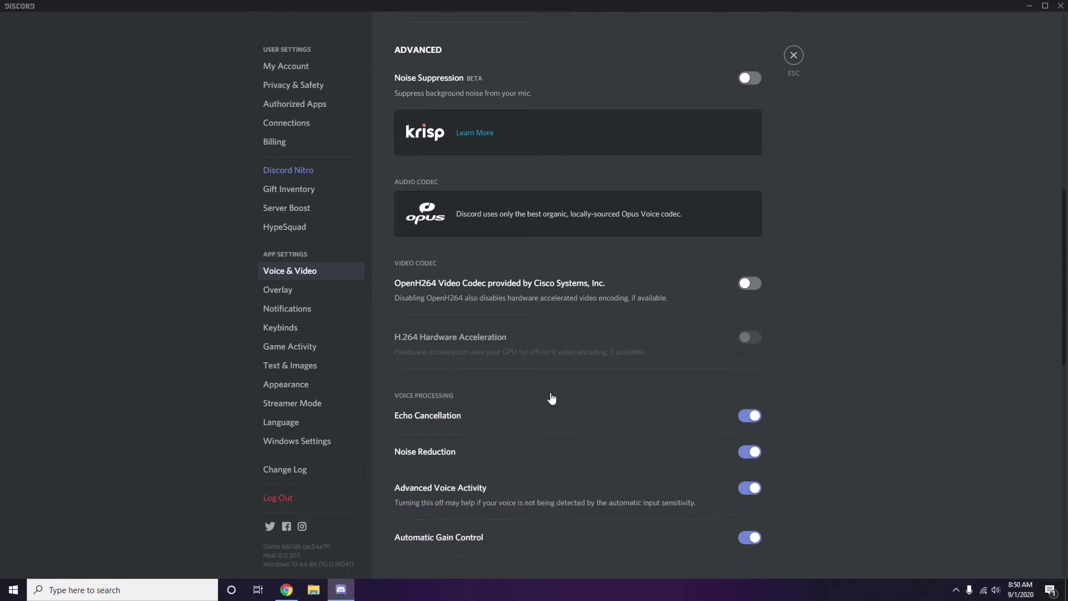
scroll(551, 398, down, 4)
scroll(551, 398, up, 1)
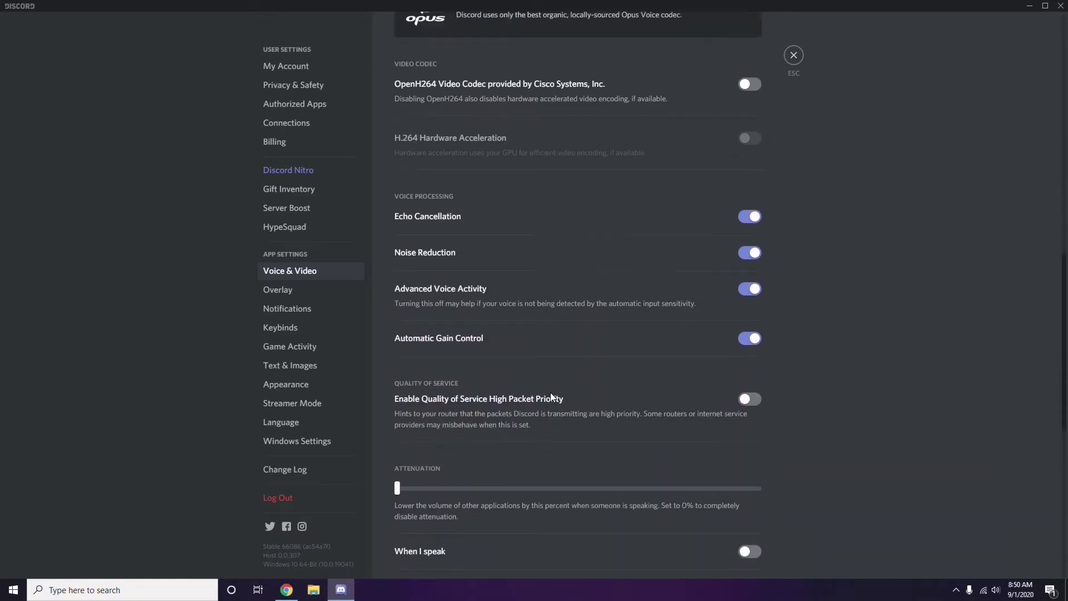
Step: Turn off the in-game overlay in Discord's Overlay settings
click(280, 291)
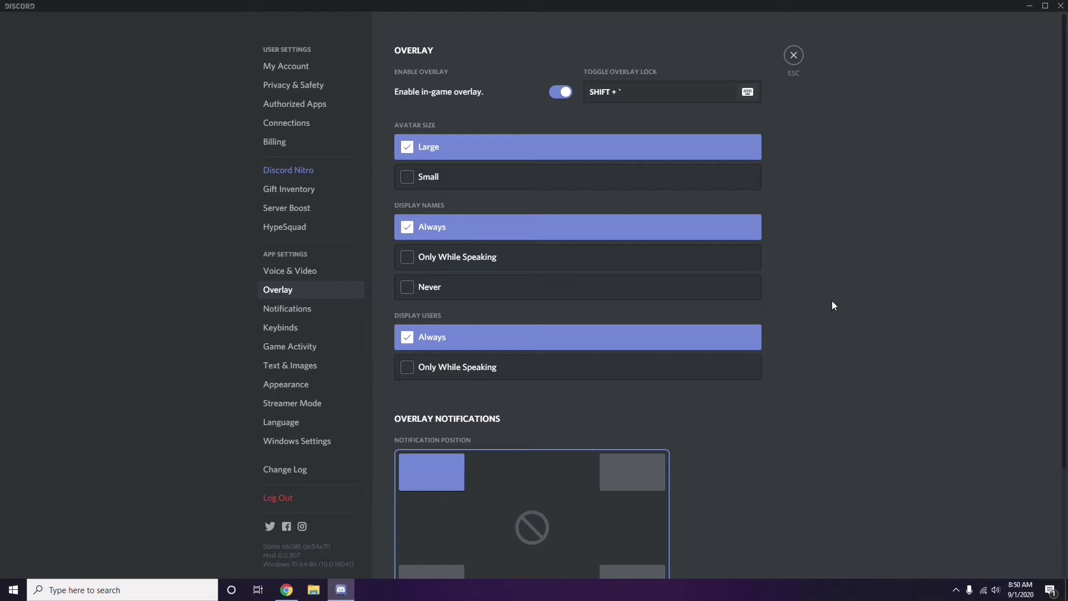
scroll(828, 296, down, 2)
scroll(828, 297, up, 2)
click(556, 95)
Step: Turn off Hardware Acceleration in Discord's Appearance settings, accept the relaunch, and minimize the restarted Discord window
click(294, 387)
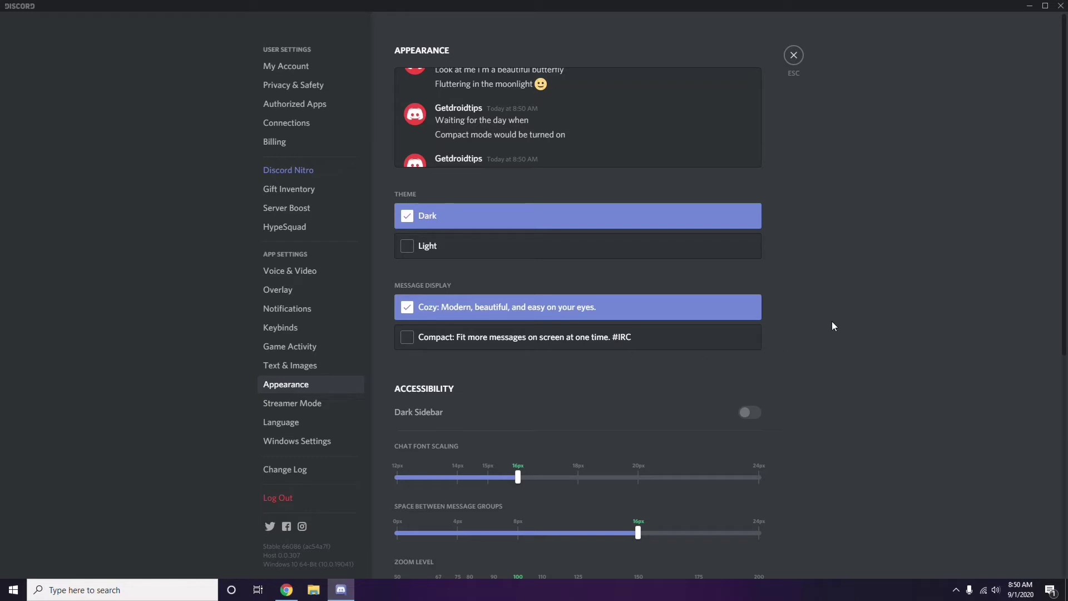
scroll(833, 326, down, 6)
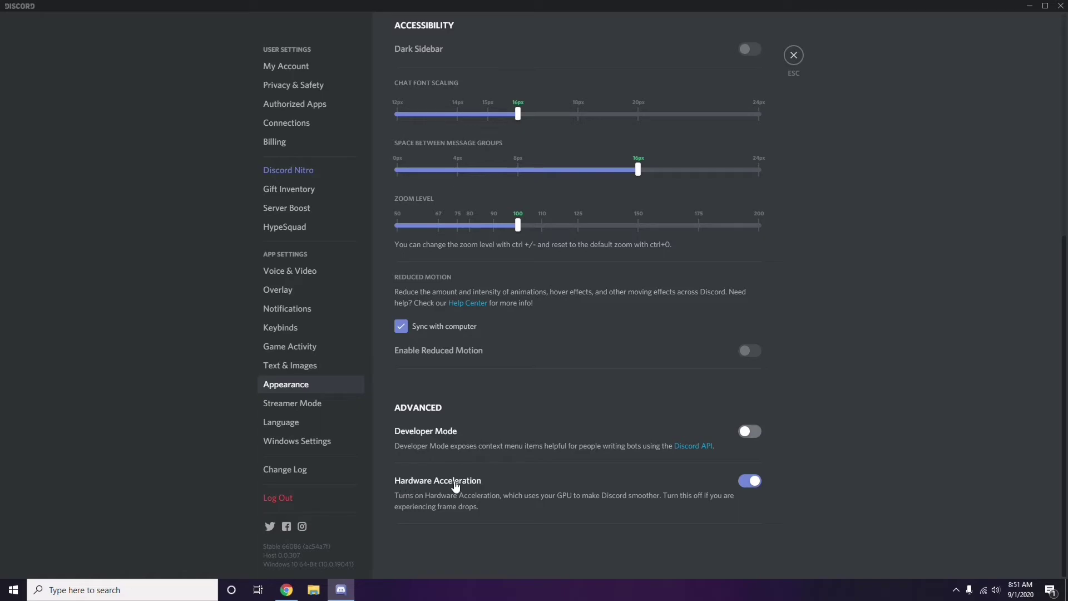
click(749, 481)
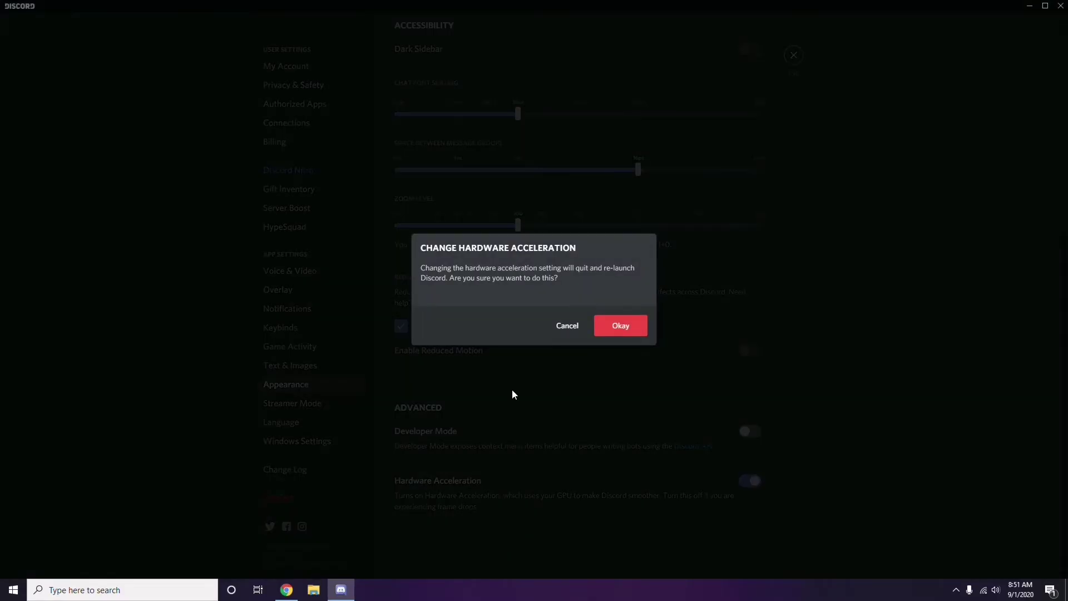
click(612, 331)
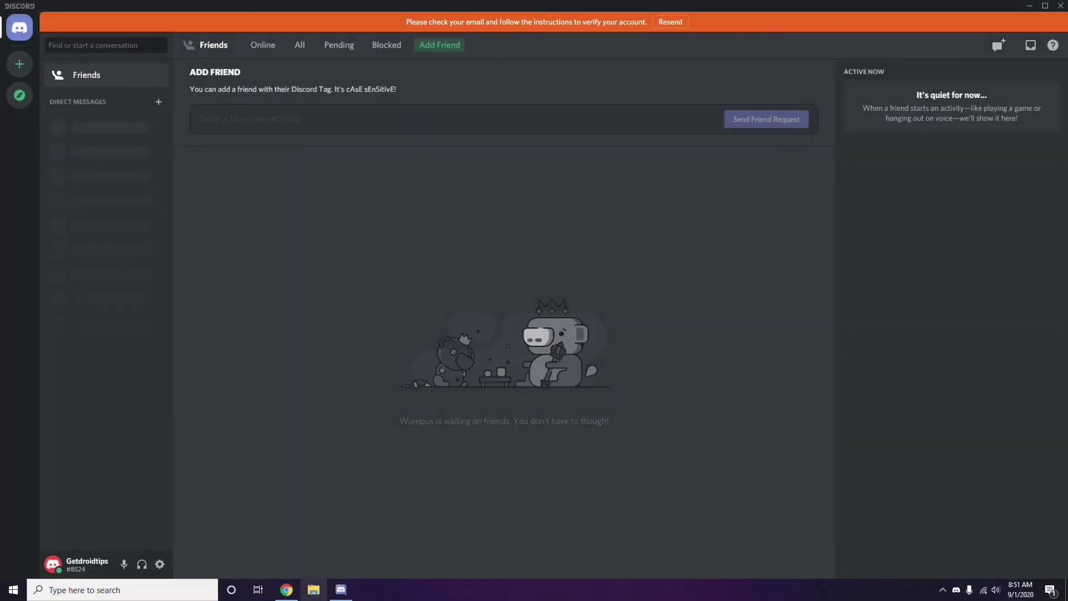
click(1029, 6)
right_click(424, 143)
click(453, 191)
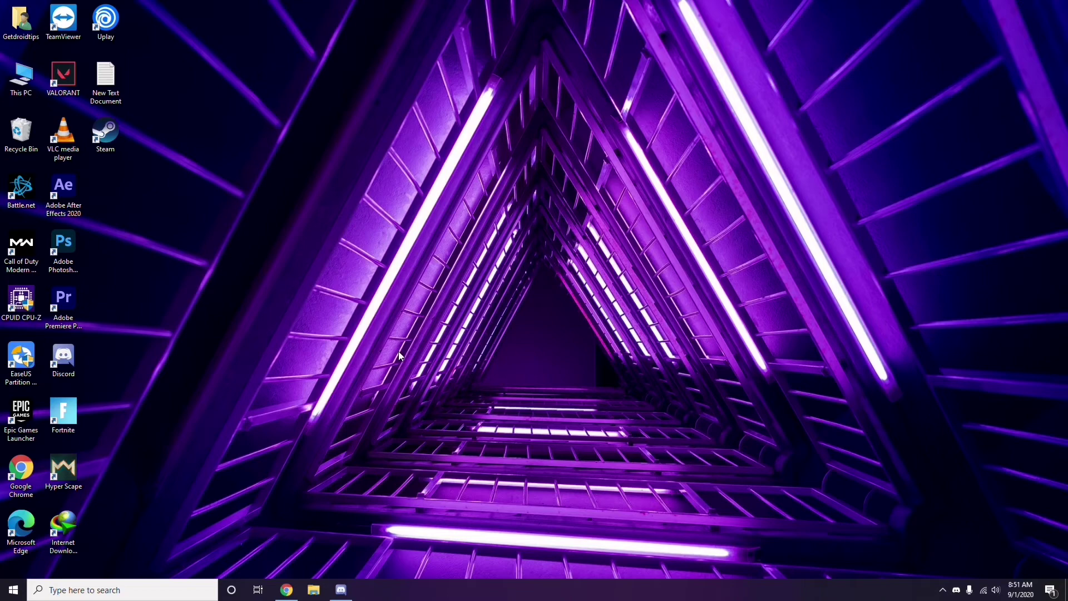
Step: Search Windows for "windows" and open the Windows Update settings
click(85, 593)
text(windows)
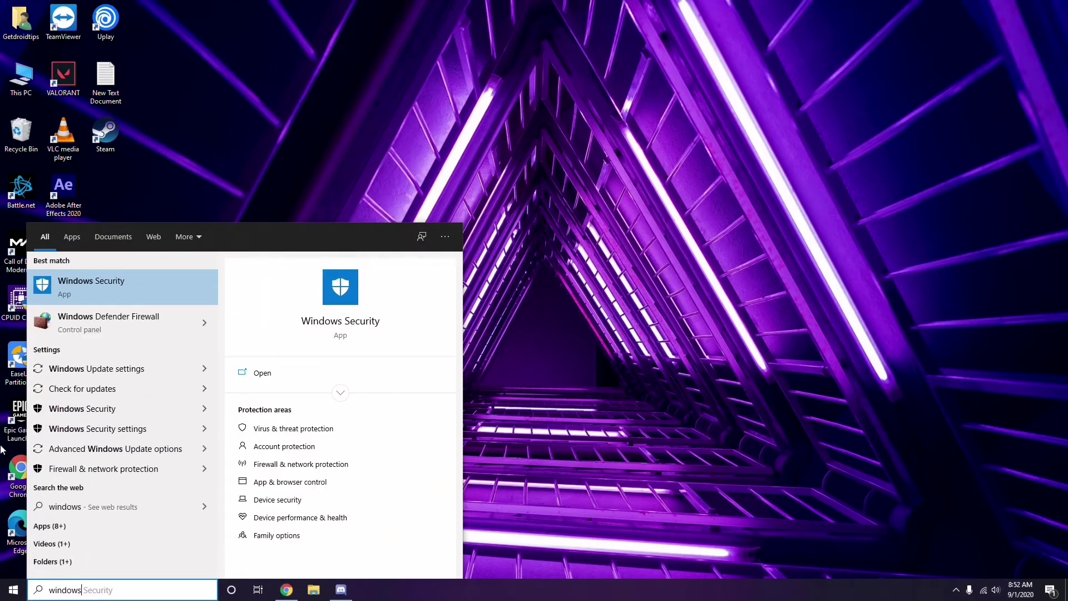
click(132, 368)
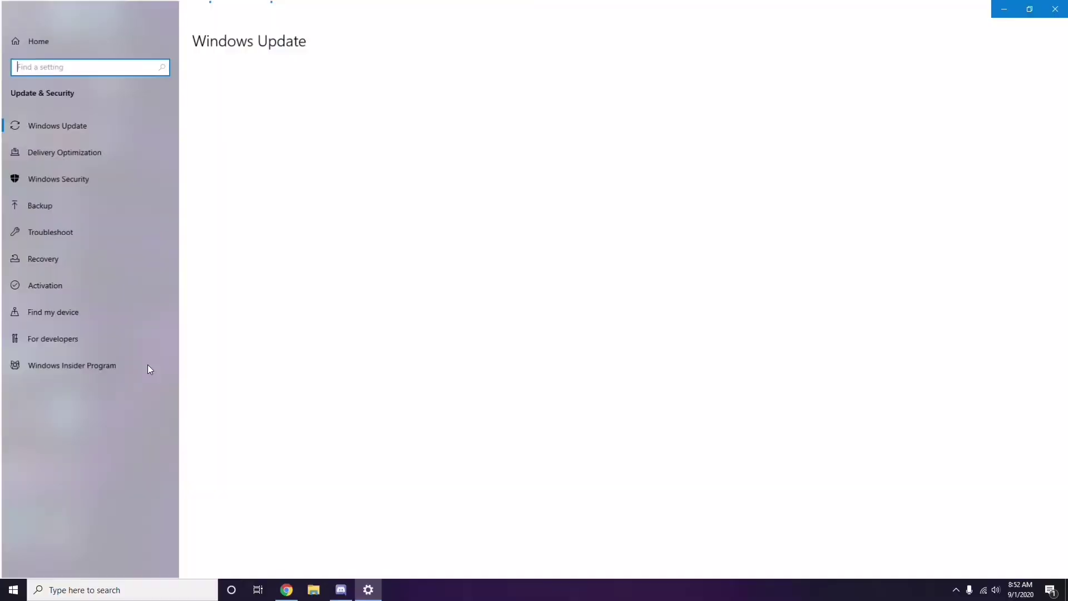
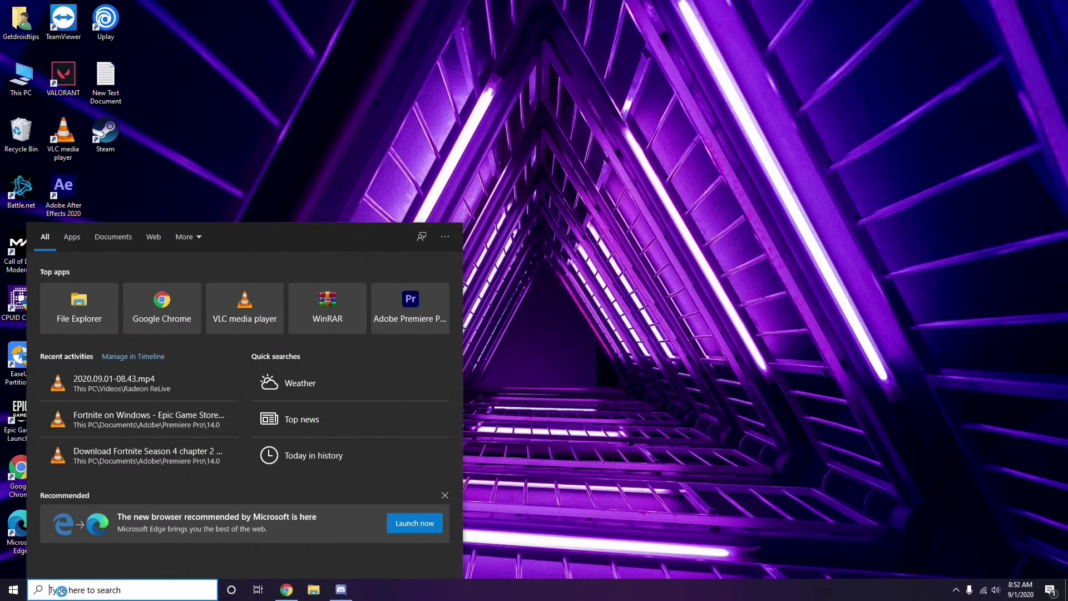
Step: Open Windows Settings and view the update history under Update & Security
text(sett)
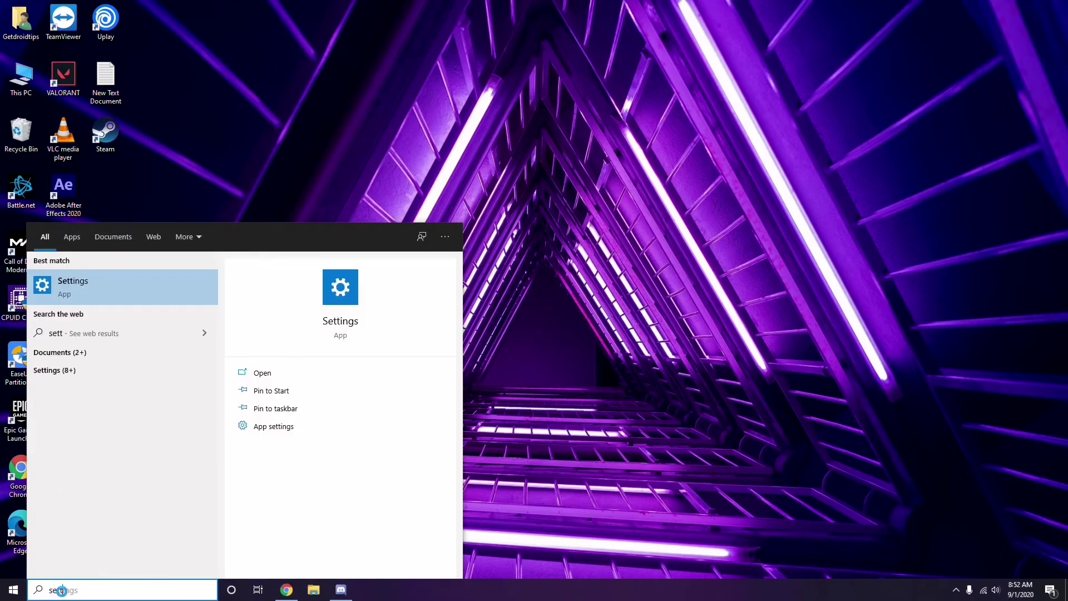
text(ings)
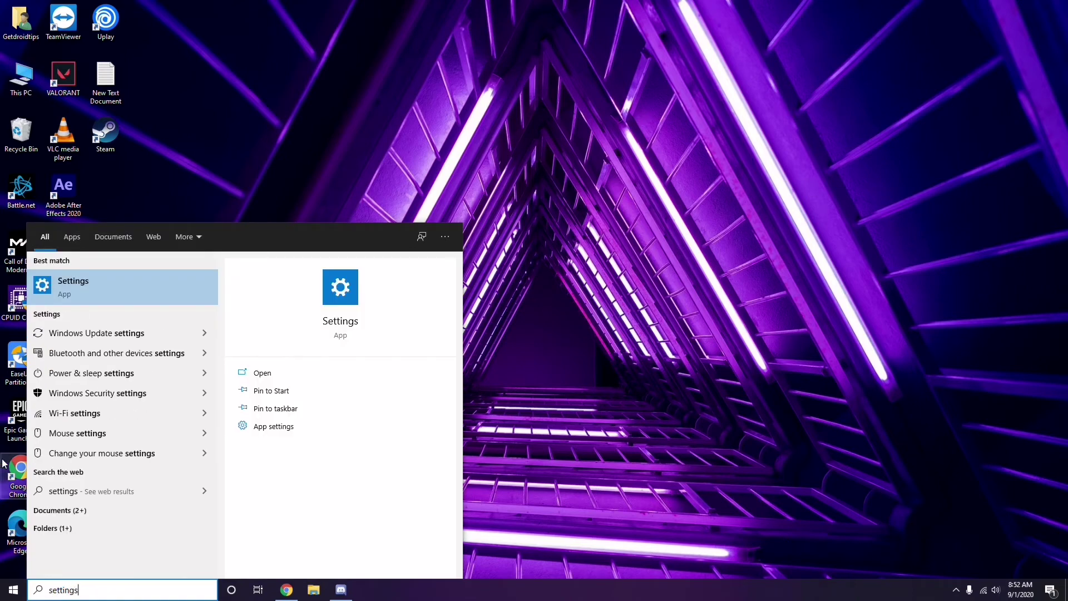
click(117, 295)
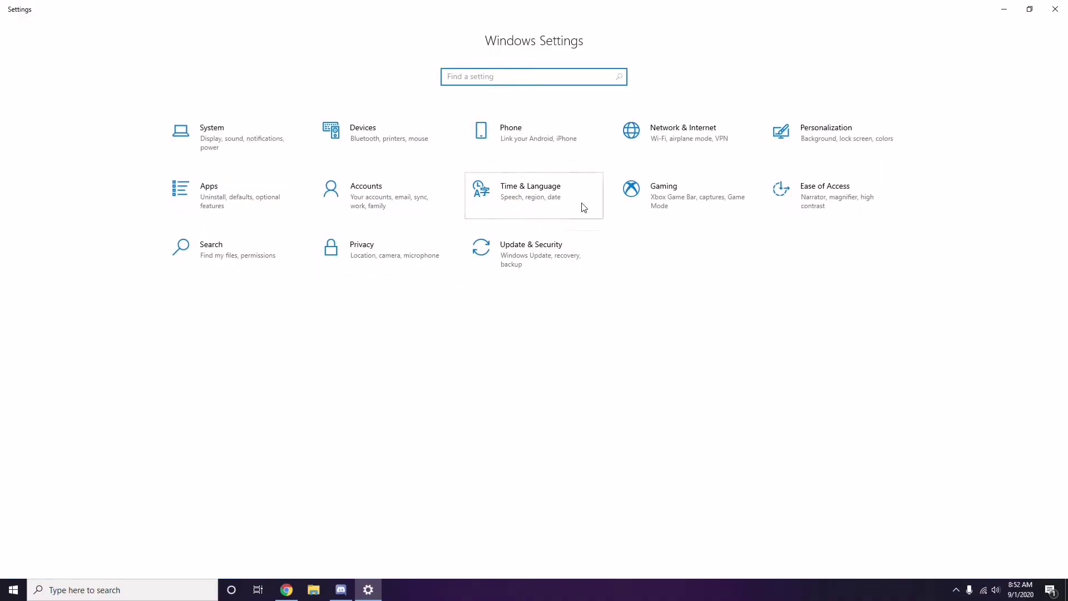
click(535, 265)
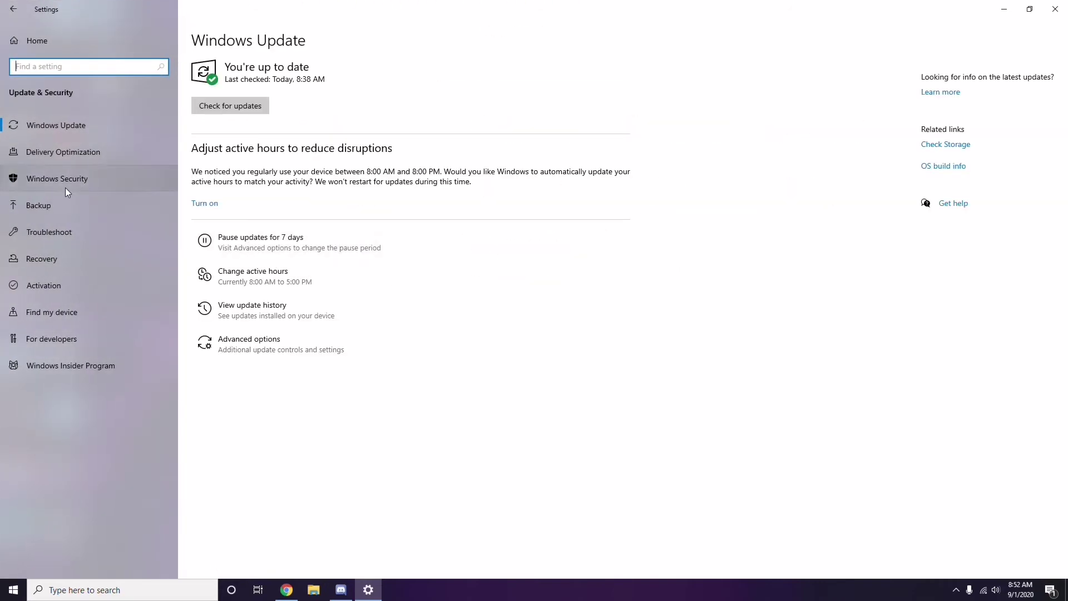
click(253, 309)
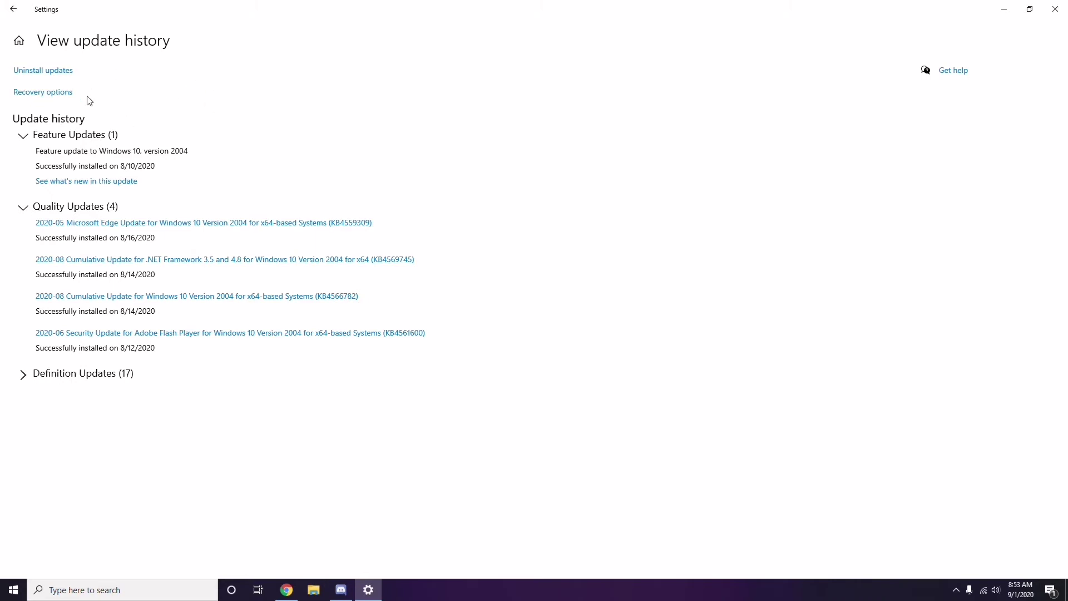
Step: Open the installed updates list, show the uninstall option for the x64 KB2565063 update without using it, and close the update windows
click(53, 71)
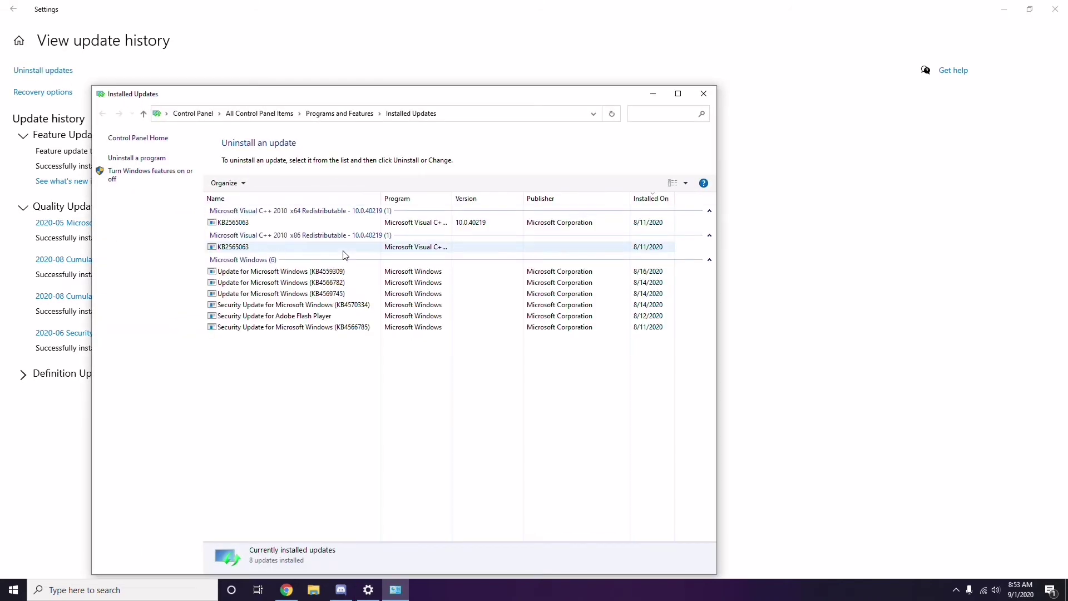
right_click(245, 225)
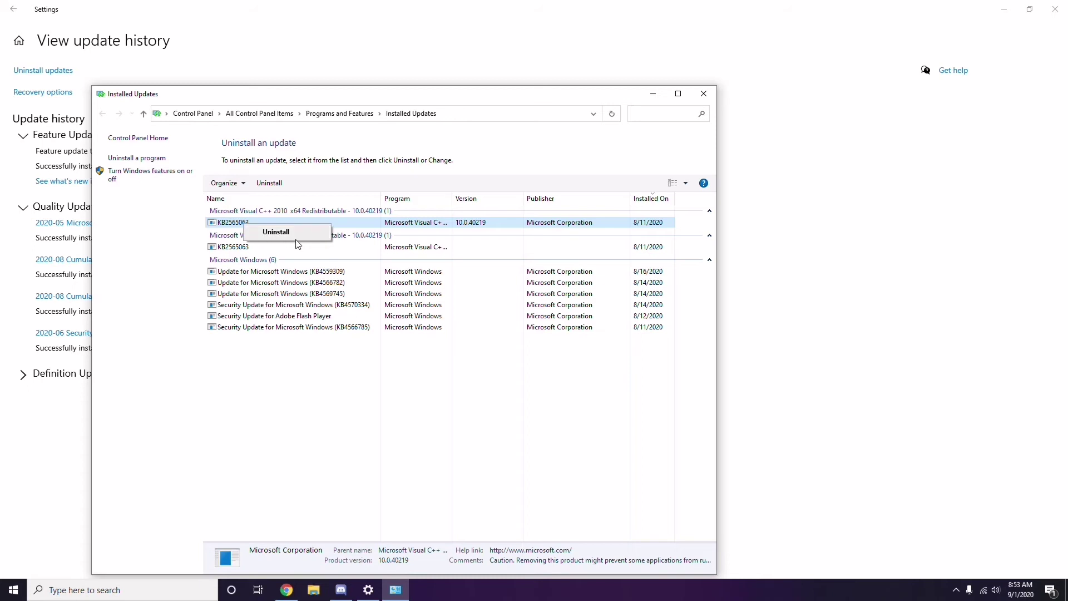
click(732, 214)
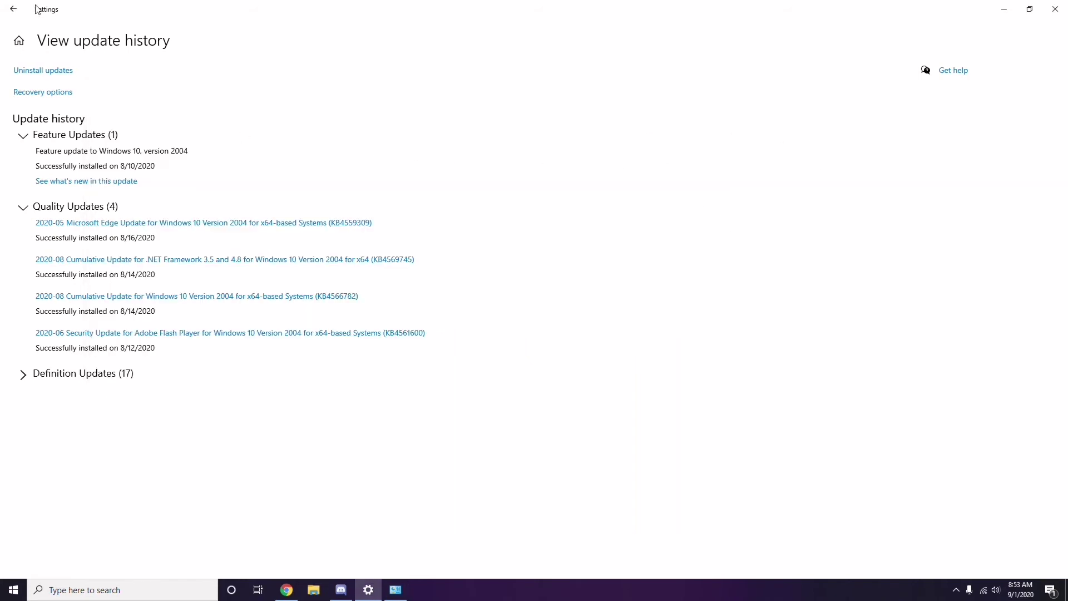
click(18, 15)
click(17, 14)
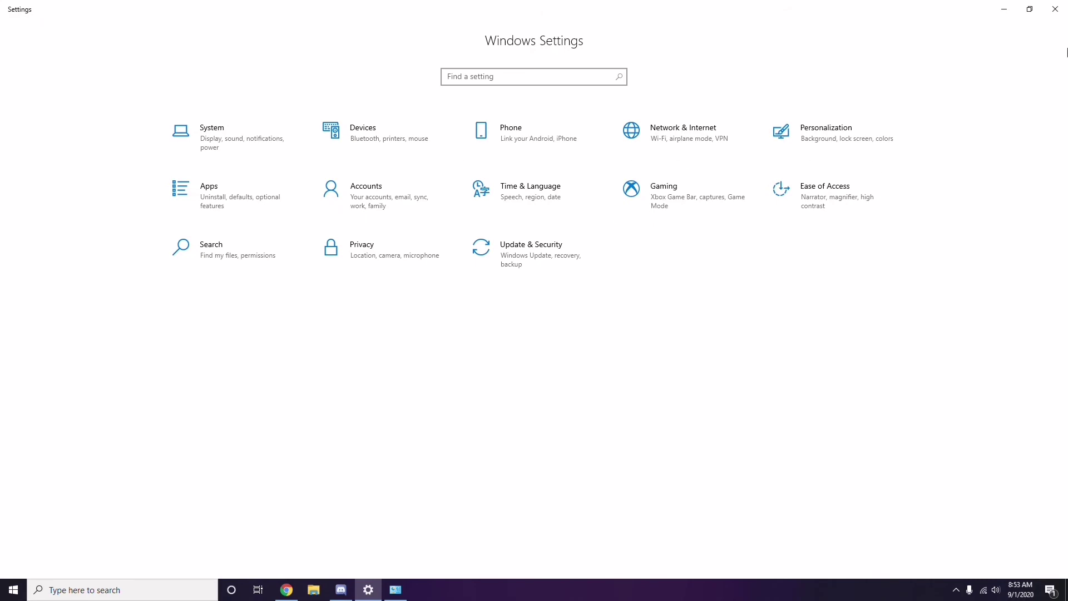
click(1053, 15)
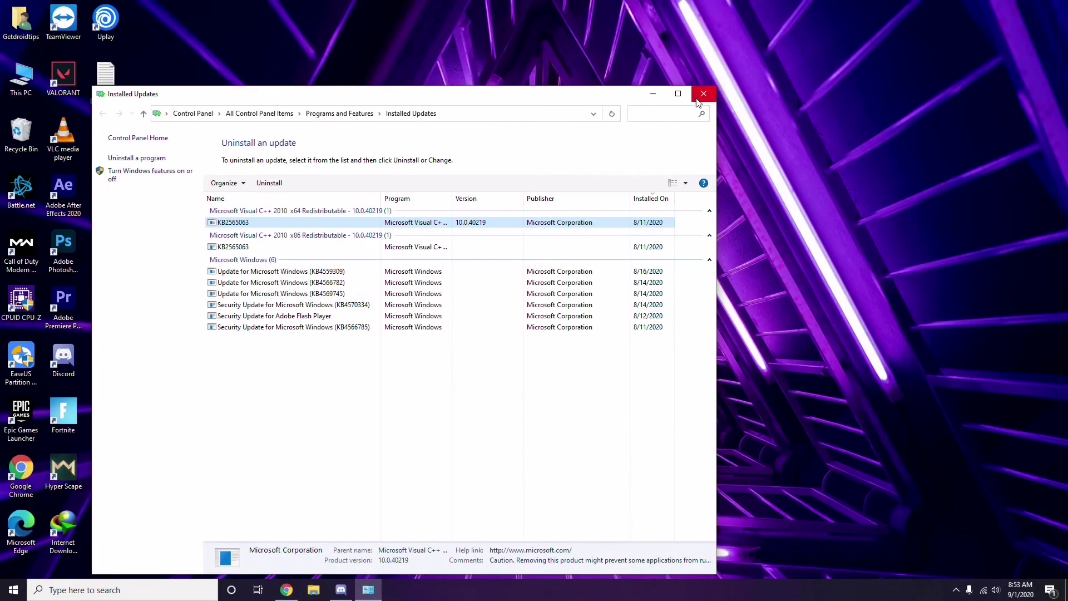
click(700, 96)
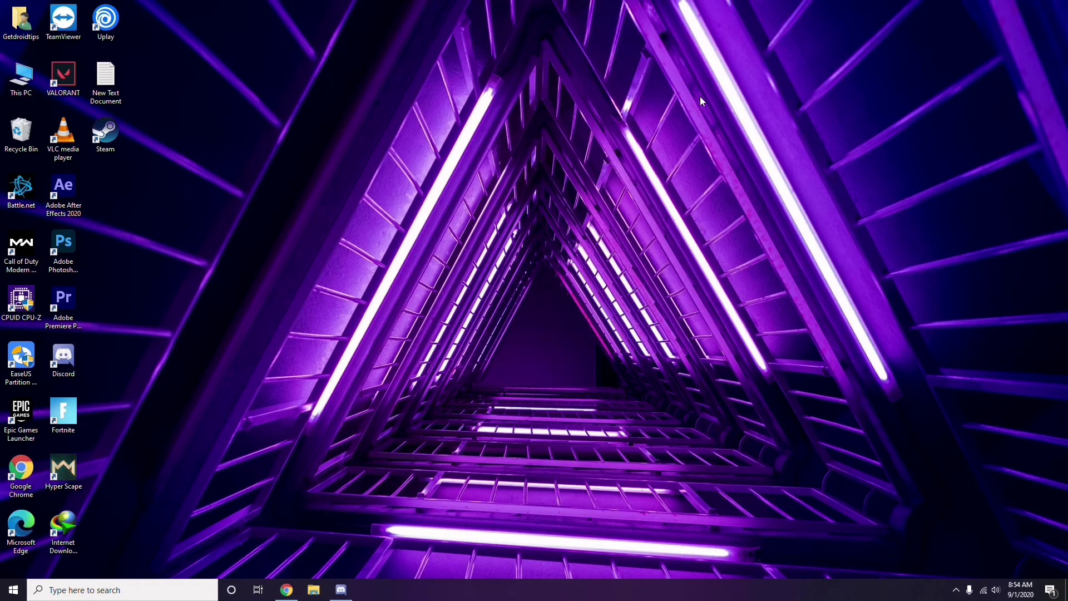
Step: Open the temporary files folder by running %temp%
key(super+r)
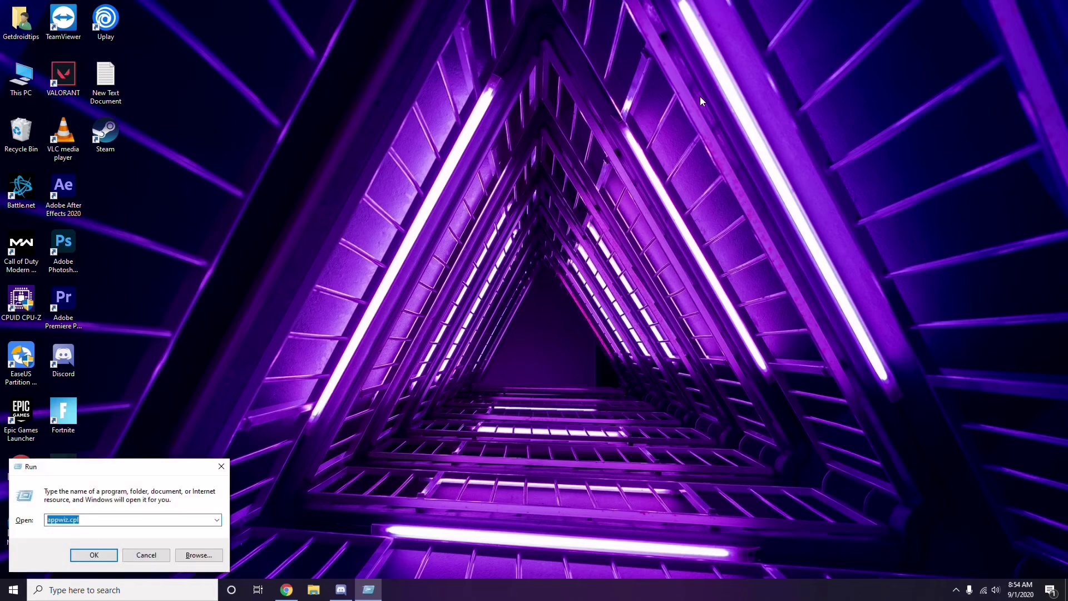
key(BackSpace)
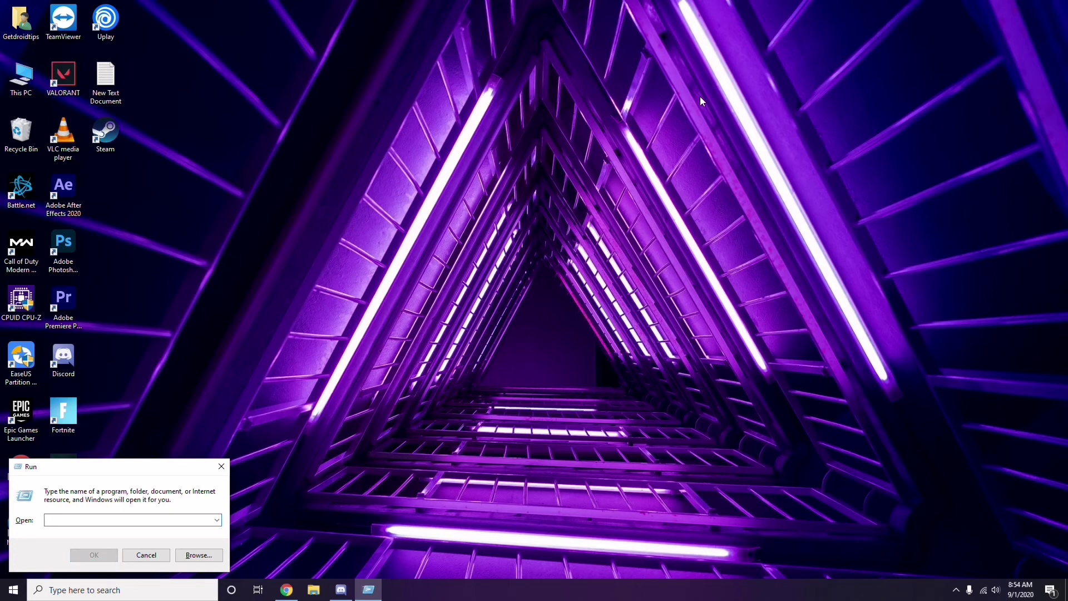
text(%)
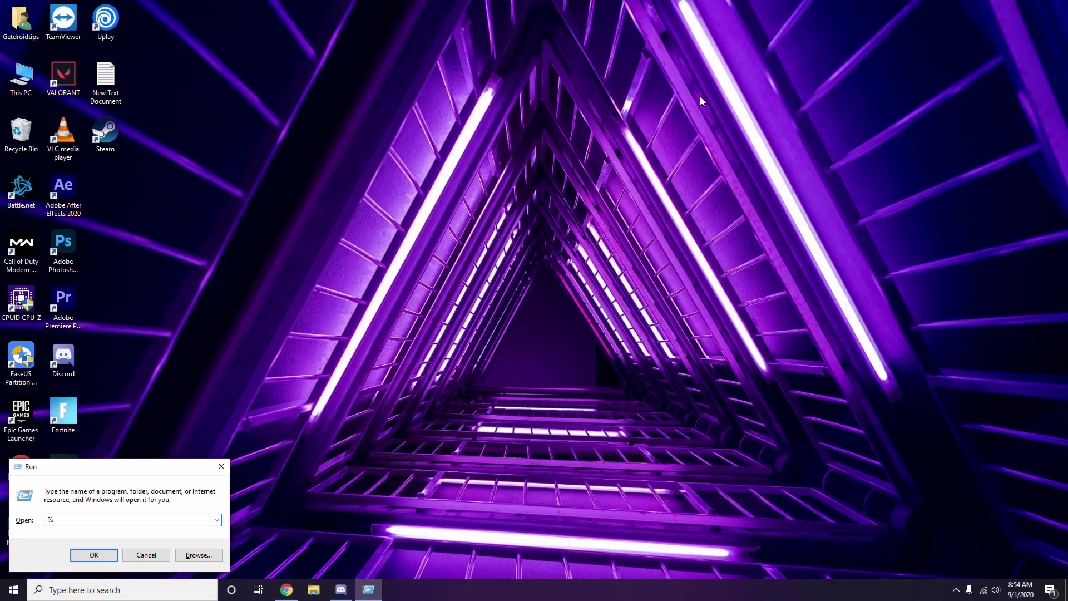
text(temp%)
click(95, 555)
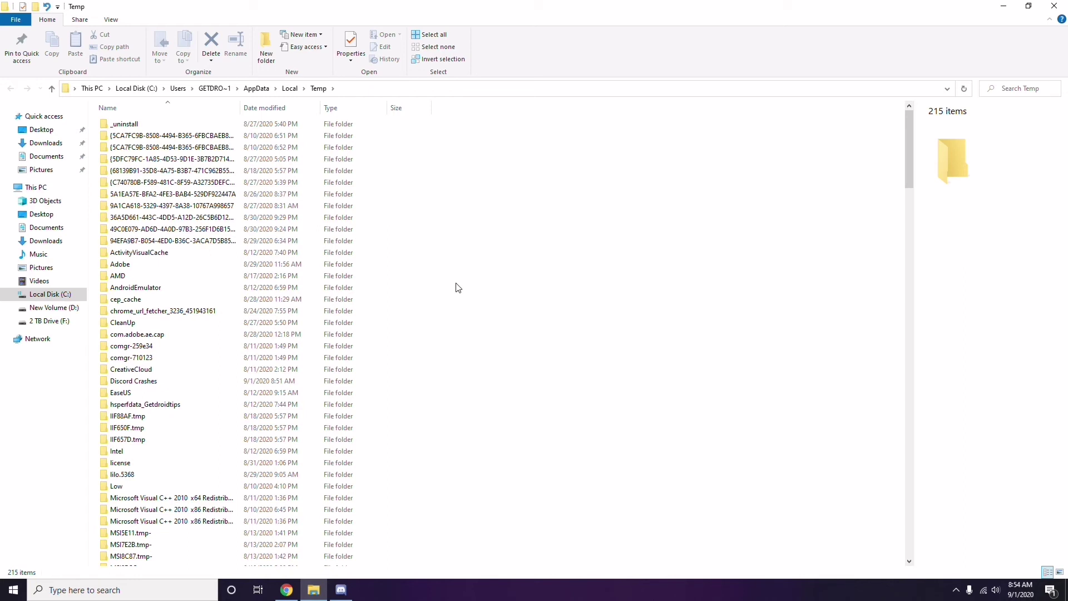
Step: Select all items in the Temp folder, clear the selection, close the folder and refresh the desktop
key(ctrl+a)
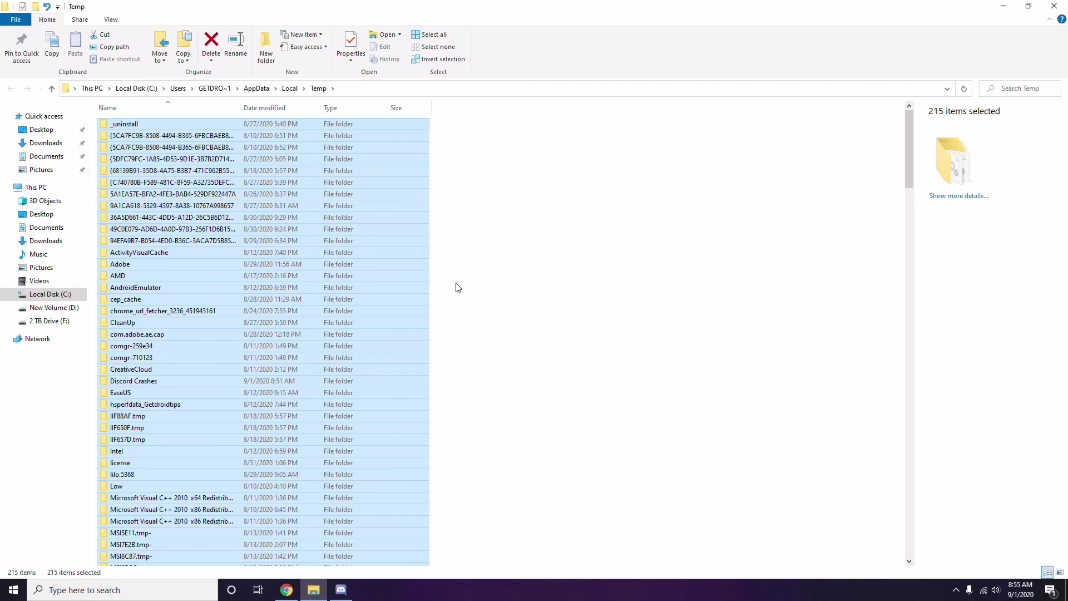
click(515, 281)
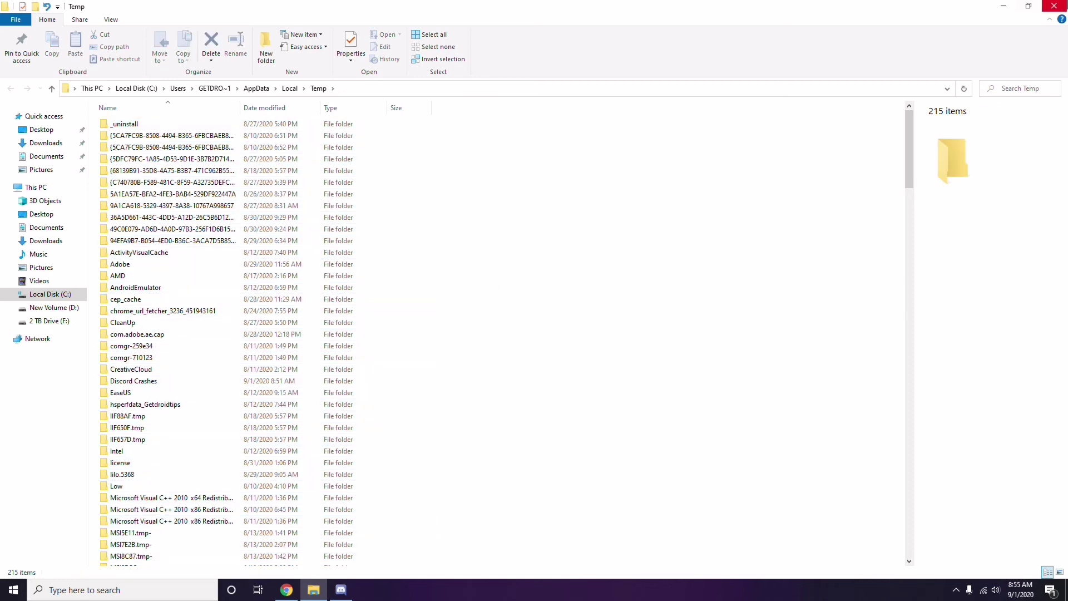
click(1054, 7)
right_click(412, 164)
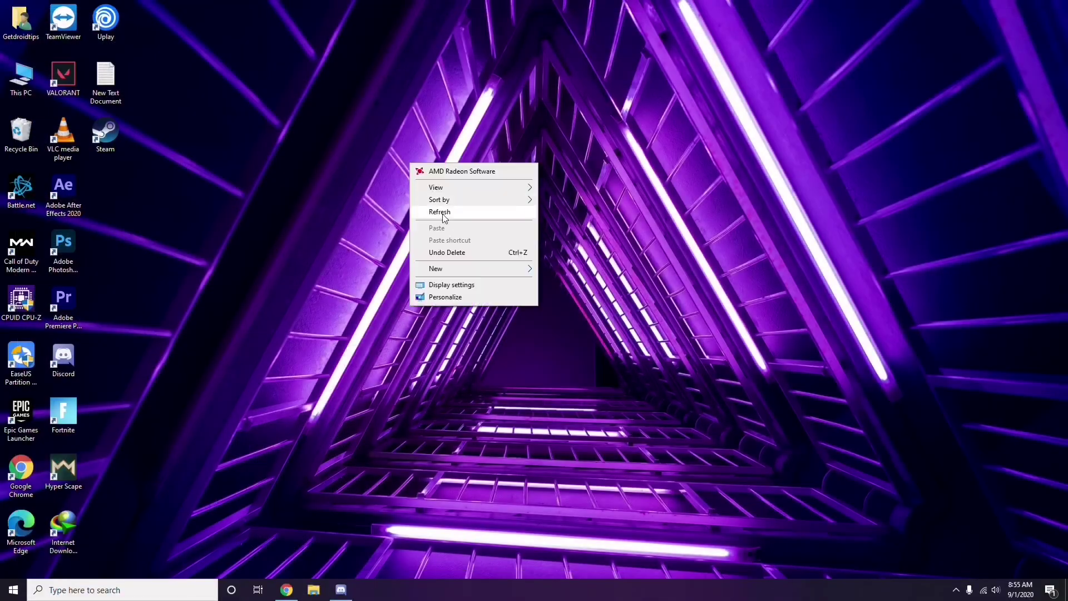
click(444, 214)
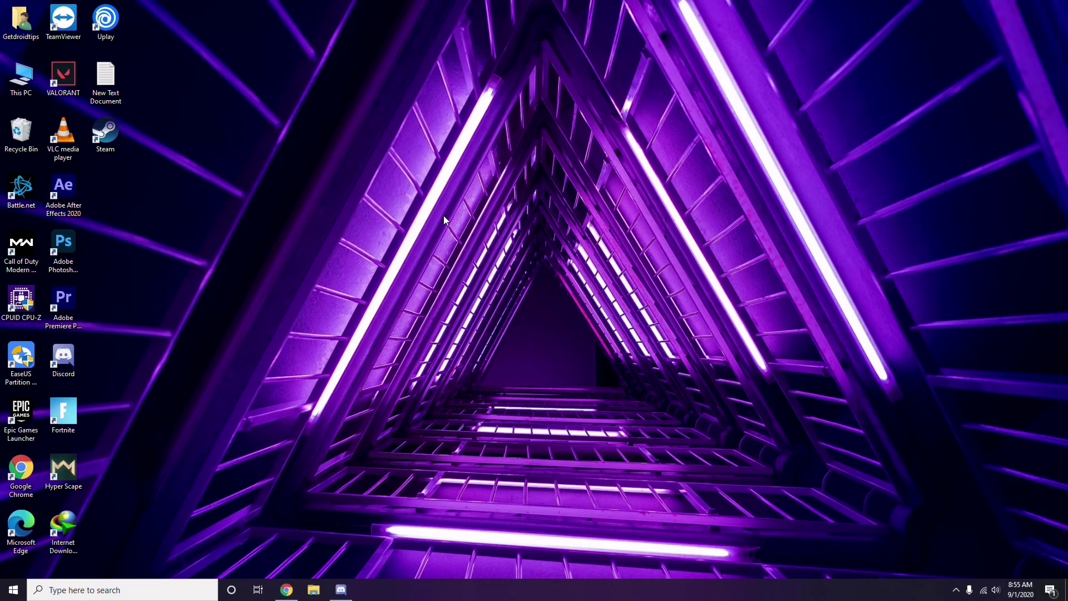
Step: Open AMD Radeon Software to check the driver version and available update on its Home page, and close it
click(955, 589)
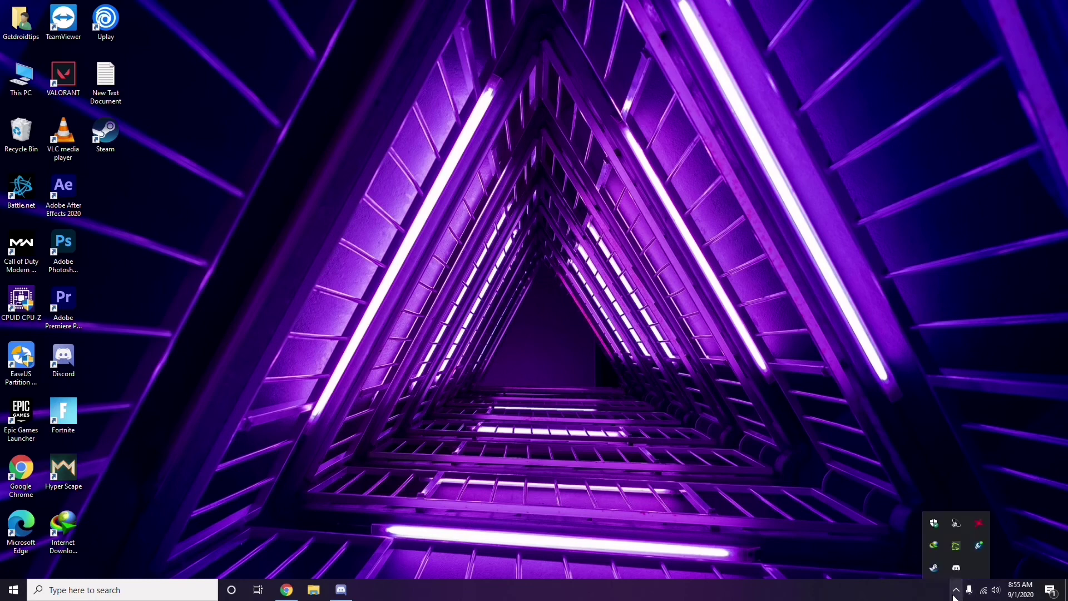
click(979, 524)
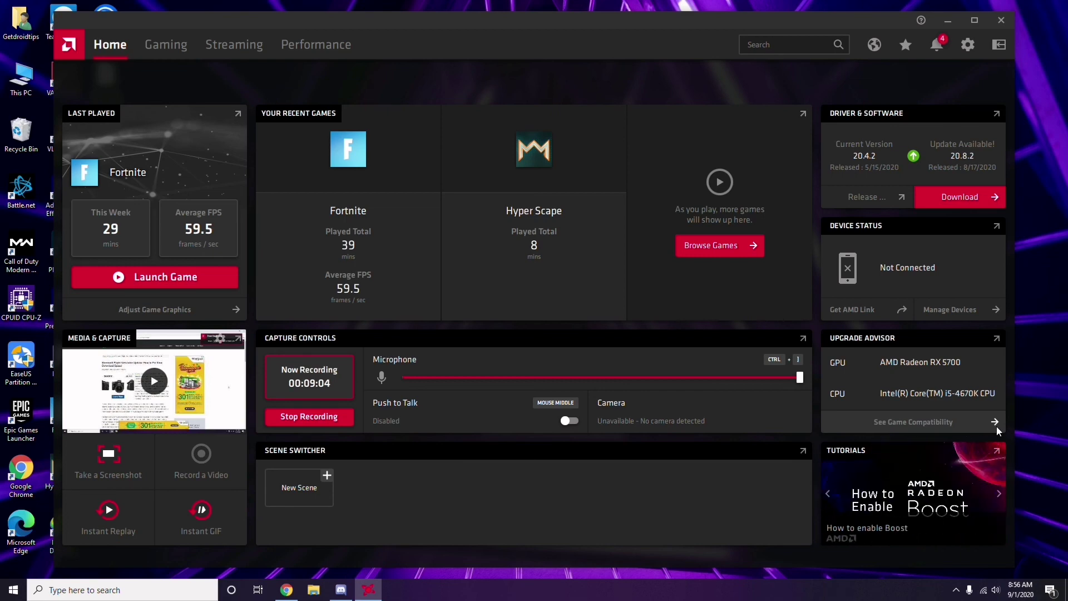
click(1004, 22)
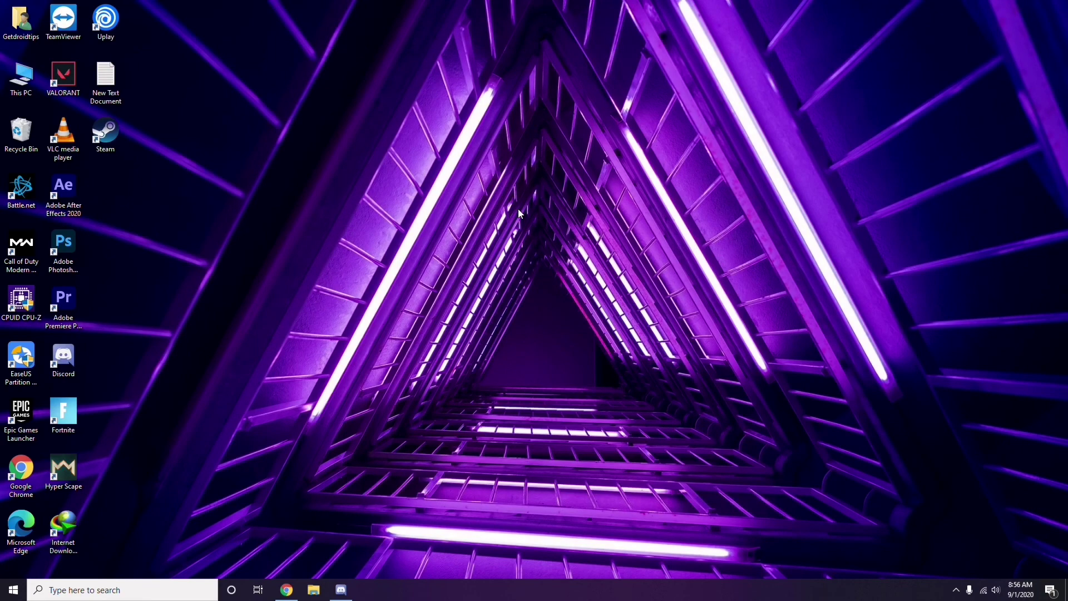
click(16, 593)
click(480, 413)
right_click(293, 255)
click(325, 305)
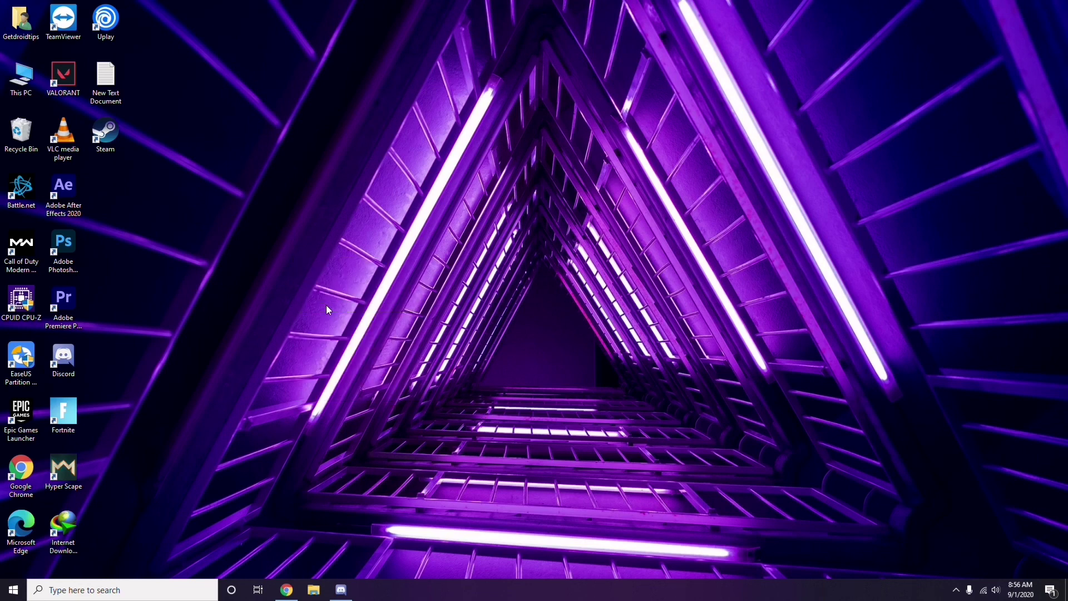